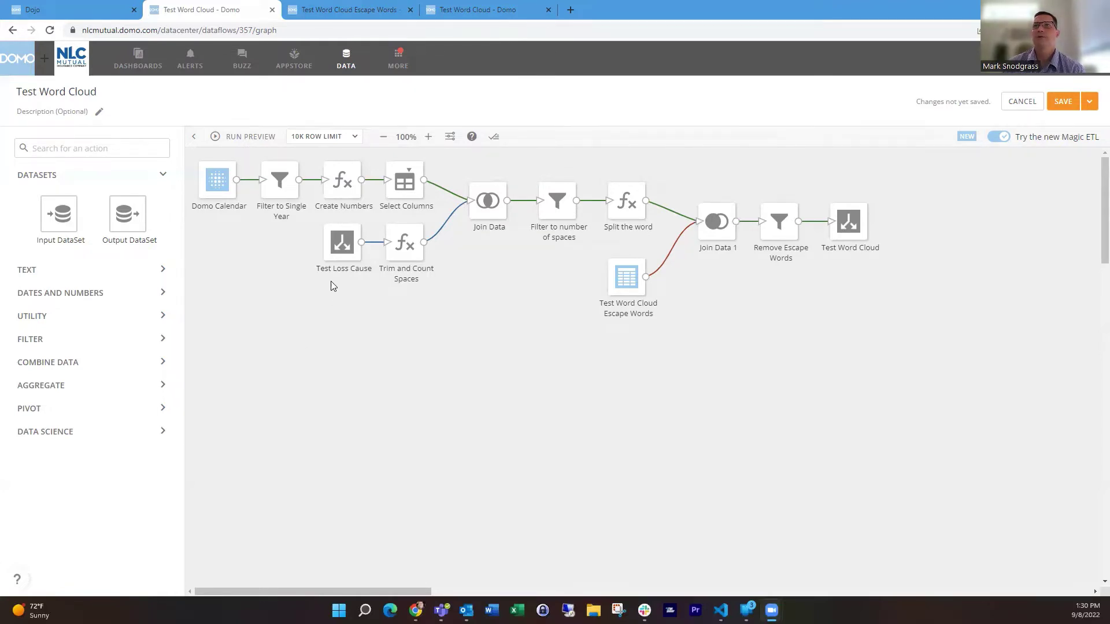
Browse the Test Loss Cause data rows, such as Unknown, Pandemic and Water Line Rupture/Leak
left_click(346, 250)
left_click(425, 374)
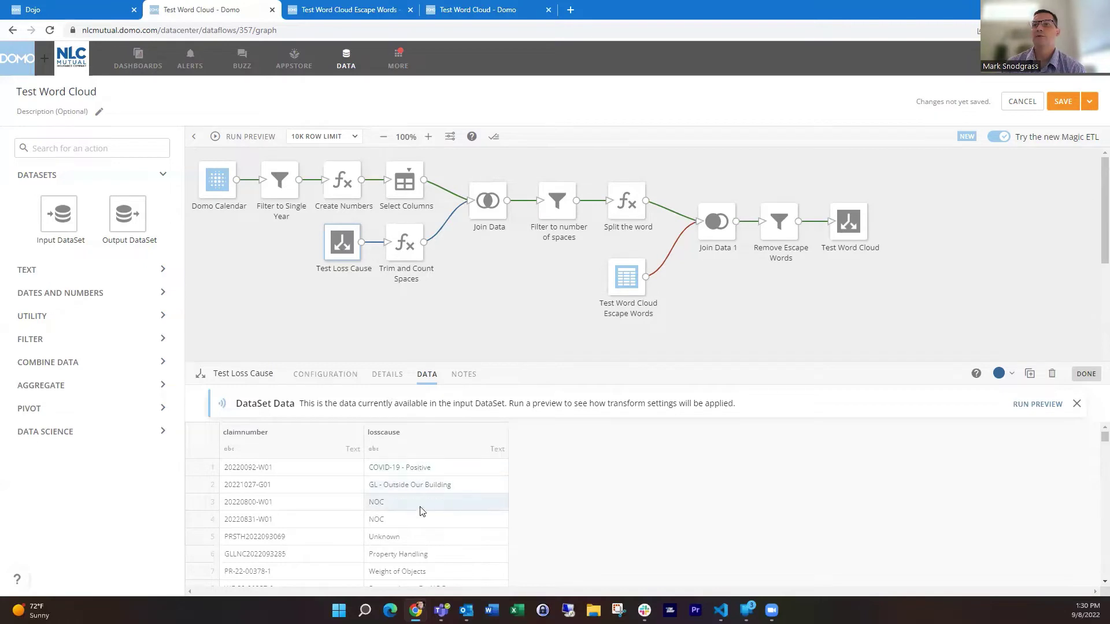
scroll(420, 551, "down", 1)
scroll(420, 551, "down", 3)
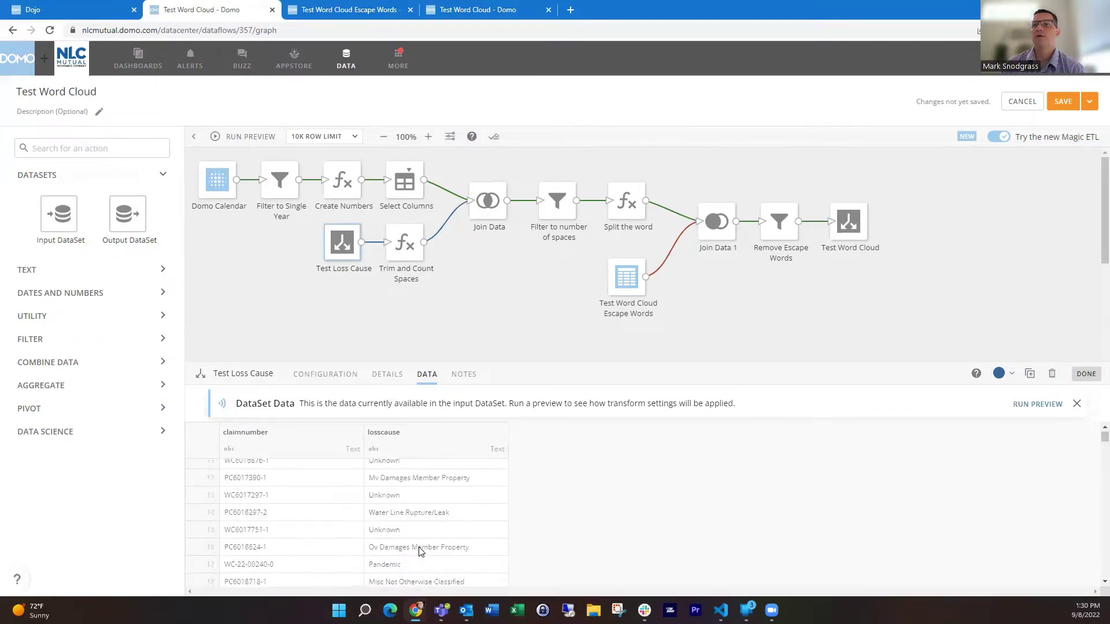
scroll(425, 536, "down", 4)
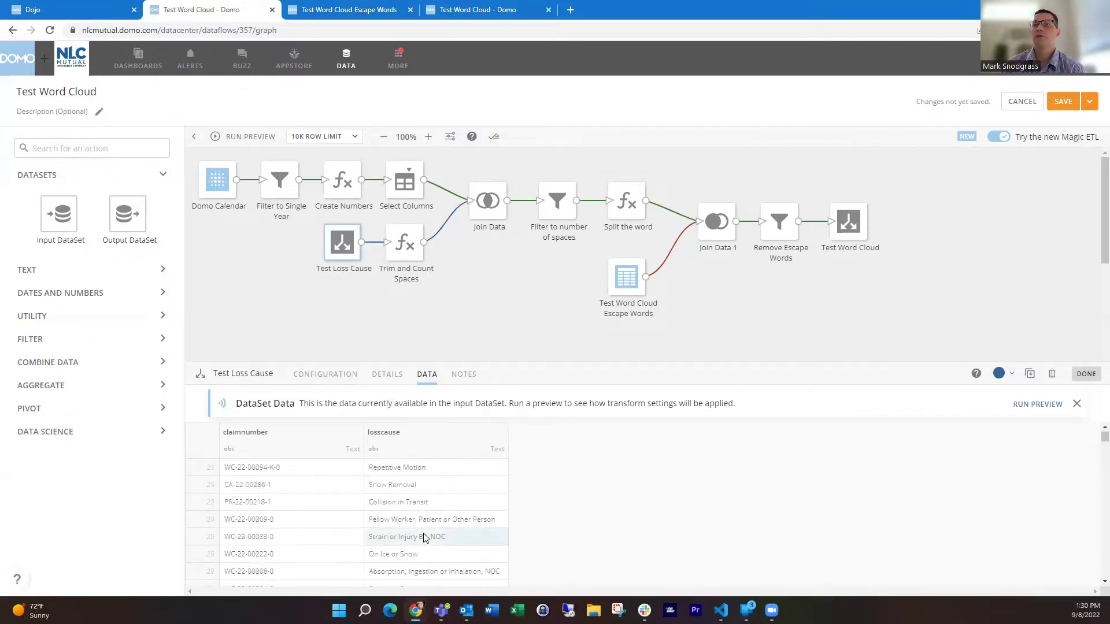
scroll(425, 536, "up", 5)
scroll(425, 537, "up", 2)
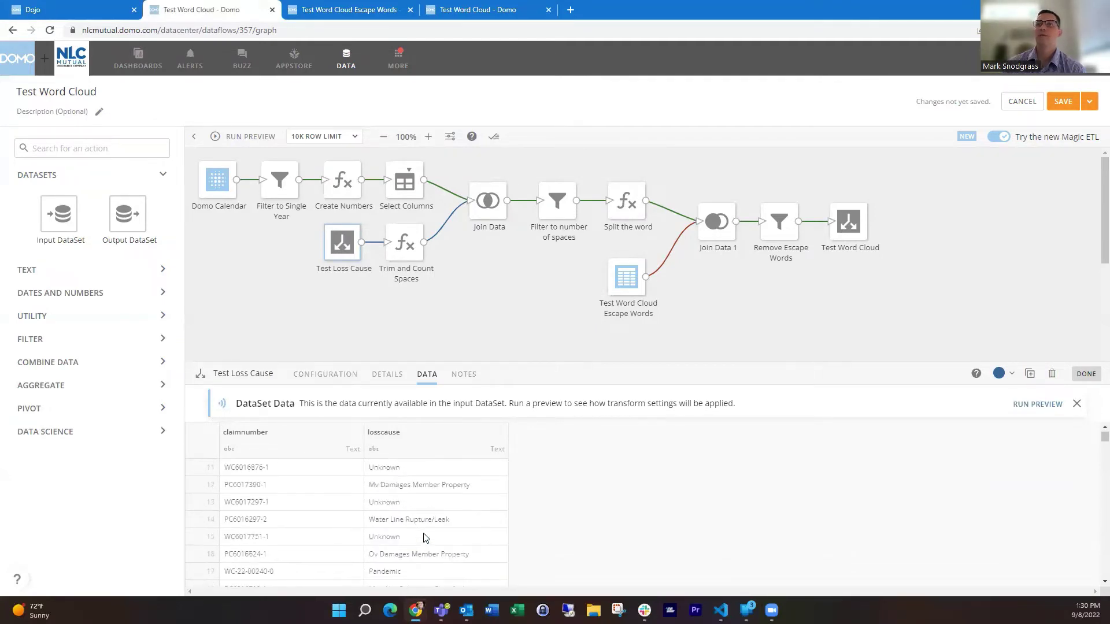
Review the Trim and Count Spaces formulas for losscause, str_length, str_length_no_space, num_spaces and JoinKey
left_click(405, 255)
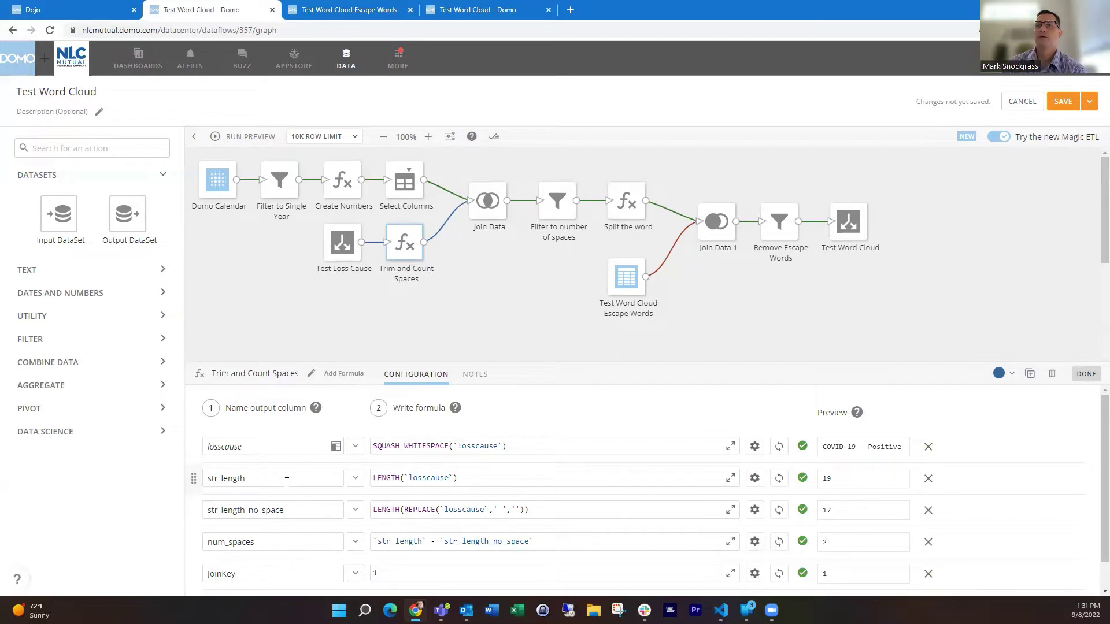
left_click(253, 481)
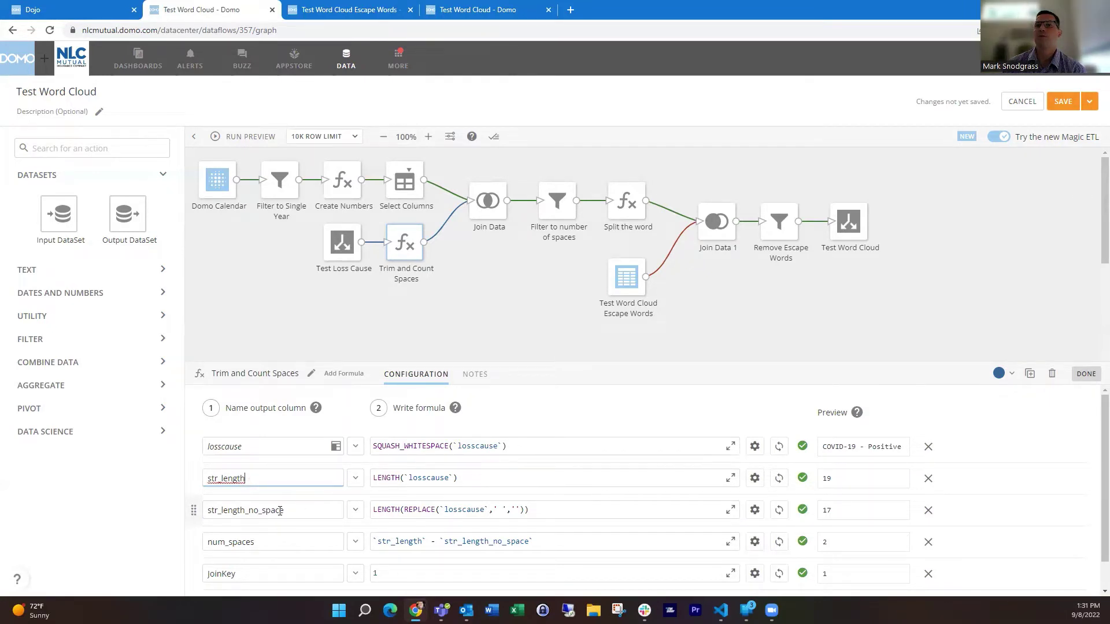
left_click(421, 509)
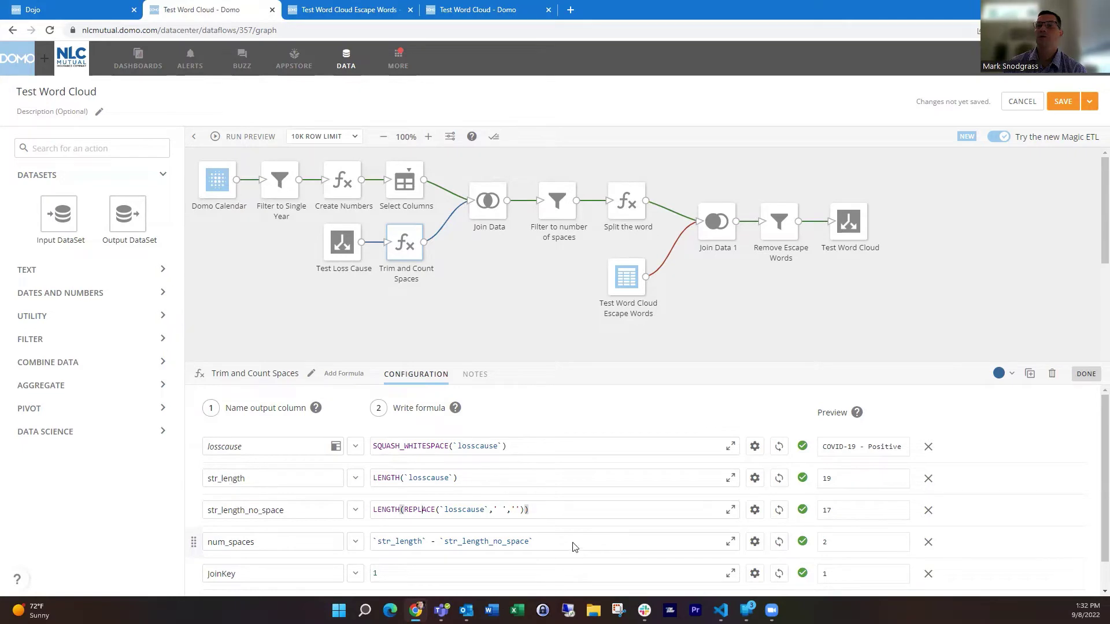
scroll(543, 544, "down", 1)
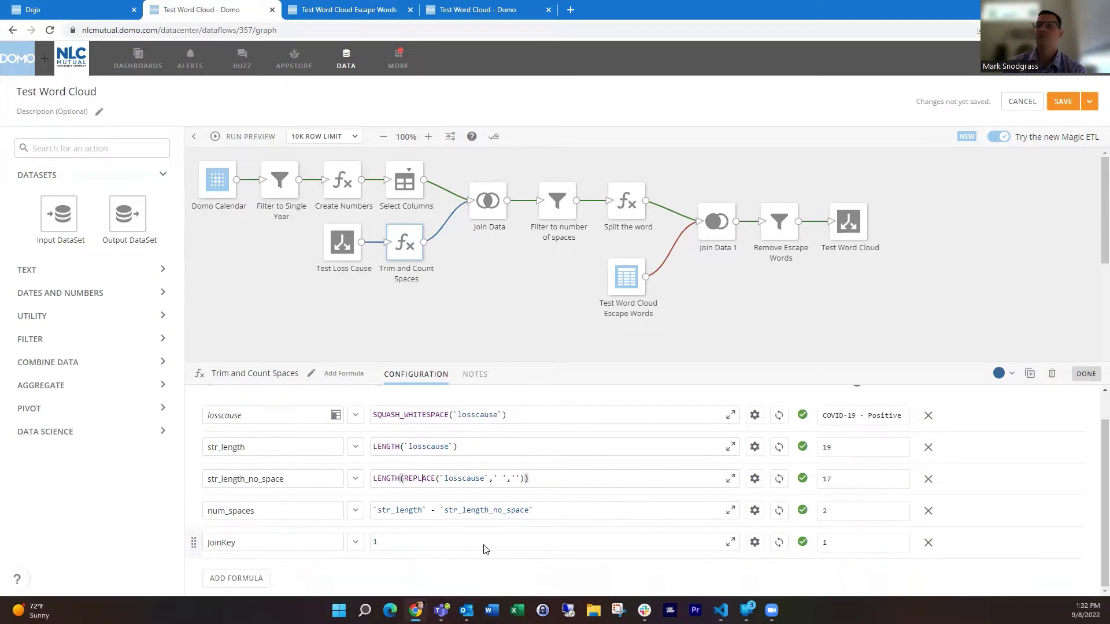
left_click(274, 543)
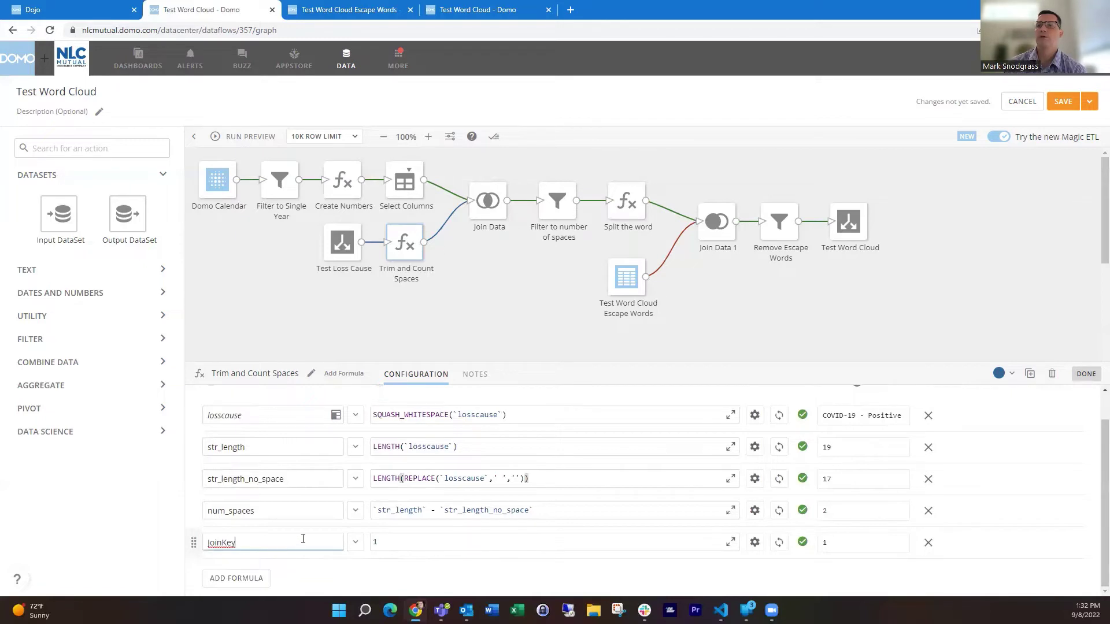
left_click(401, 546)
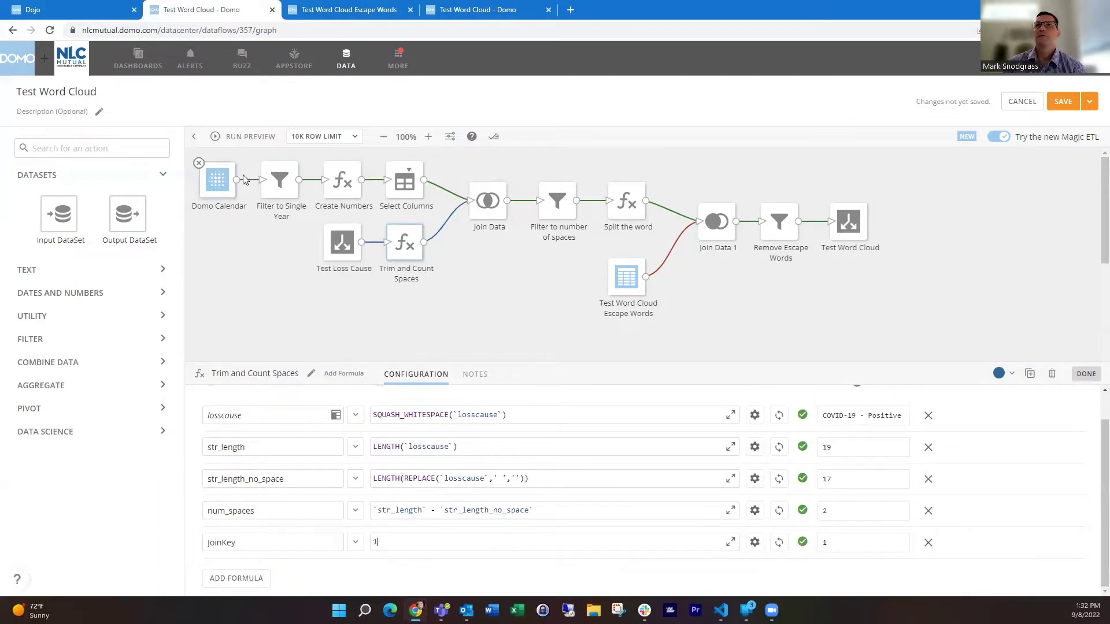
Run the dataflow preview and view Trim and Count Spaces results, e.g. COVID-19 - Positive with 2 spaces
left_click(250, 138)
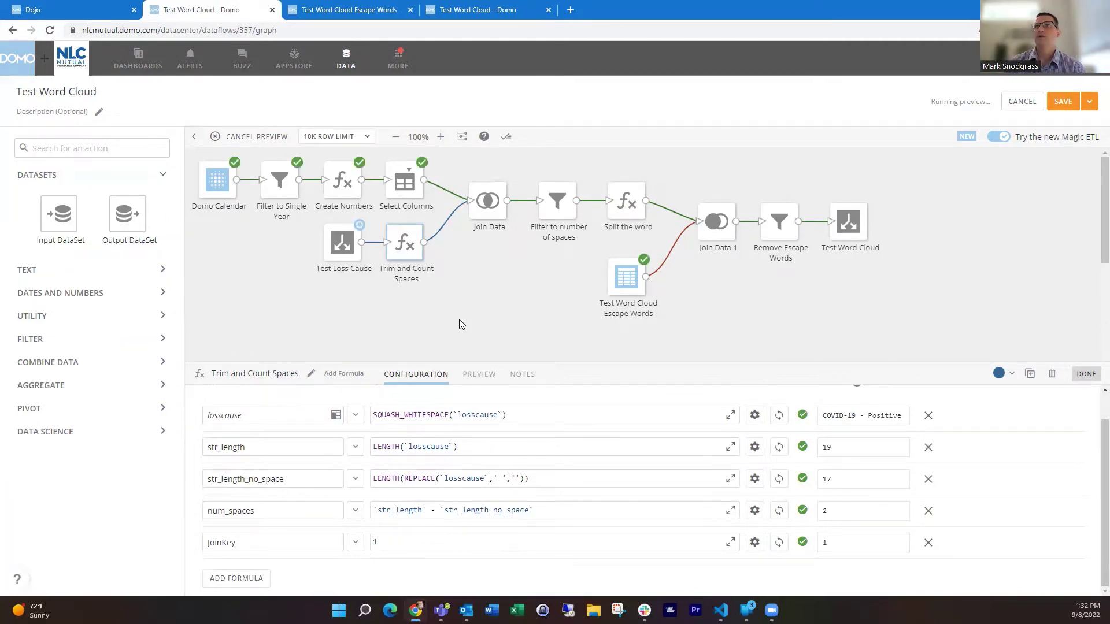
left_click(474, 375)
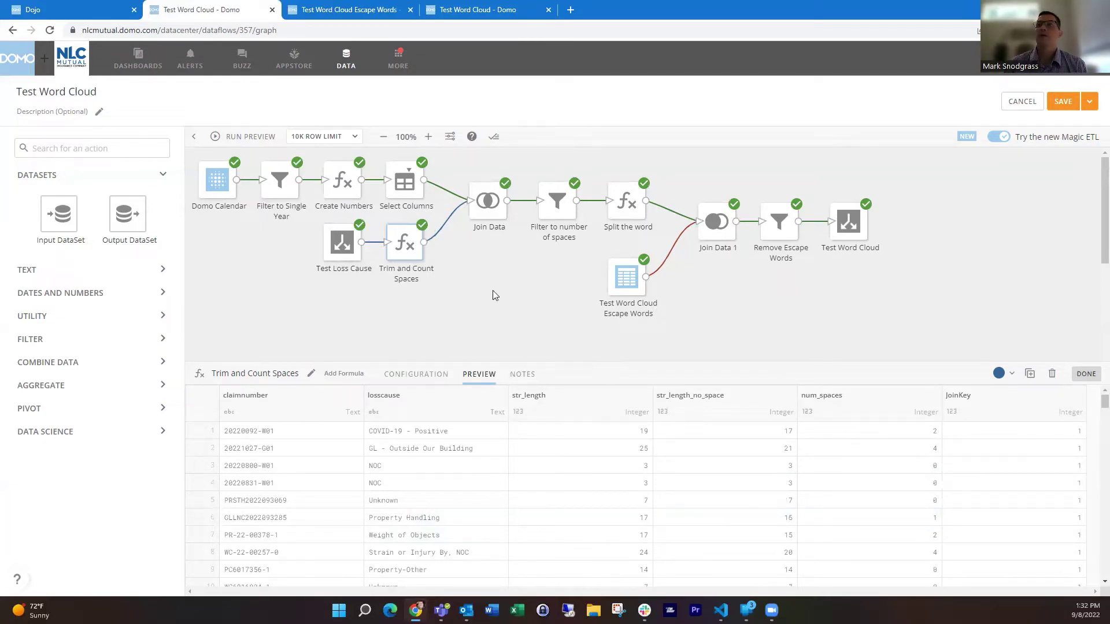
Review the Create Numbers formulas and the Filter to Single Year rule YEAR(`dt`) = YEAR(CURRENT_DATE())
left_click(490, 266)
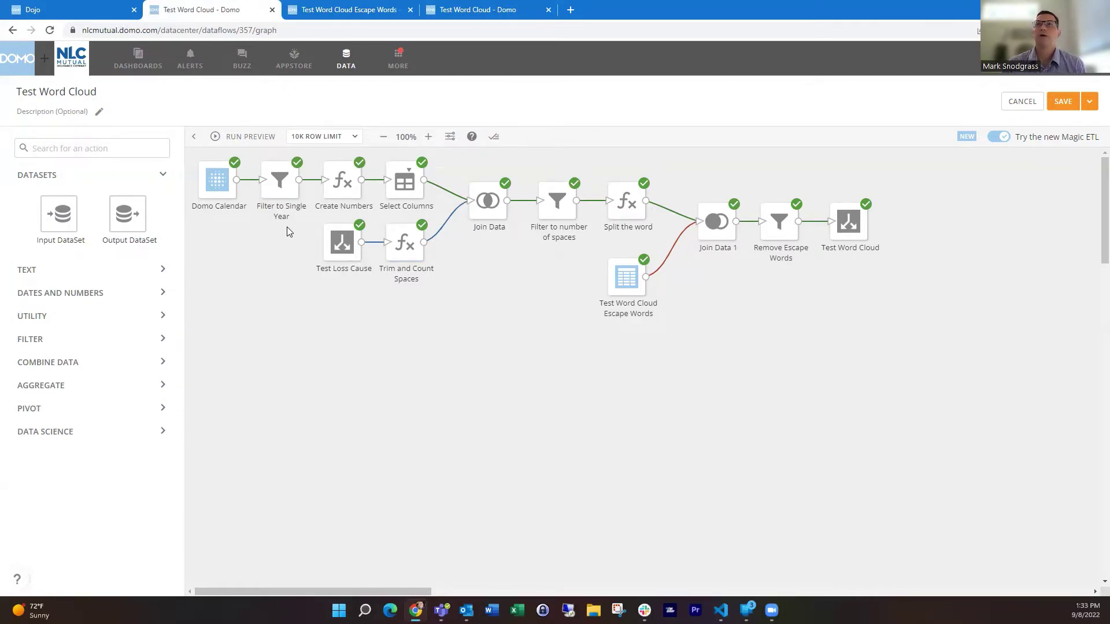
left_click(342, 181)
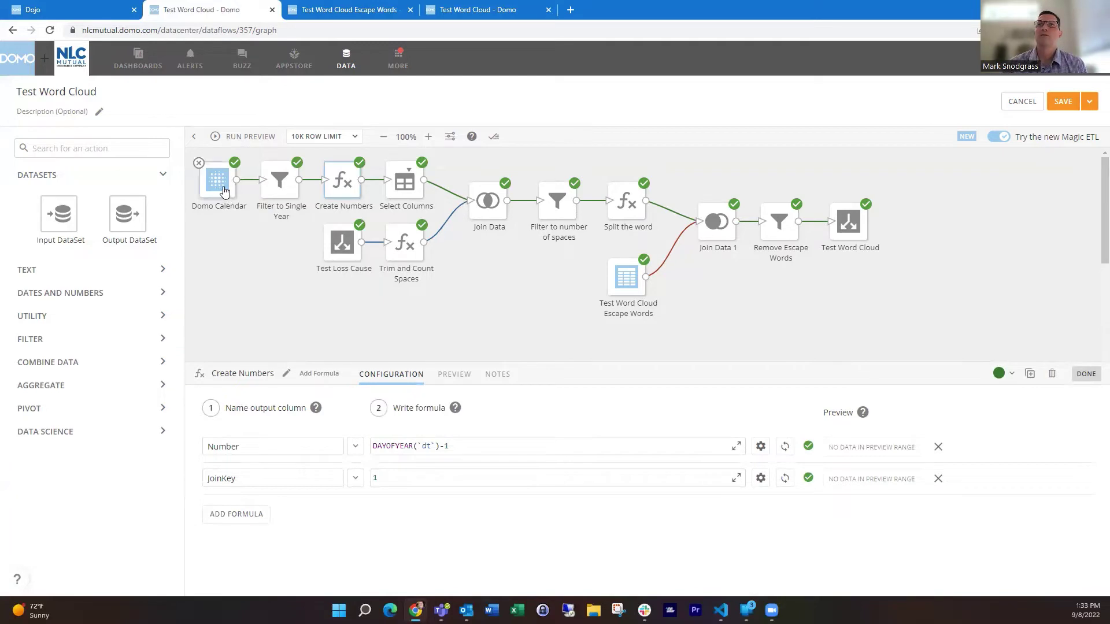
left_click(280, 184)
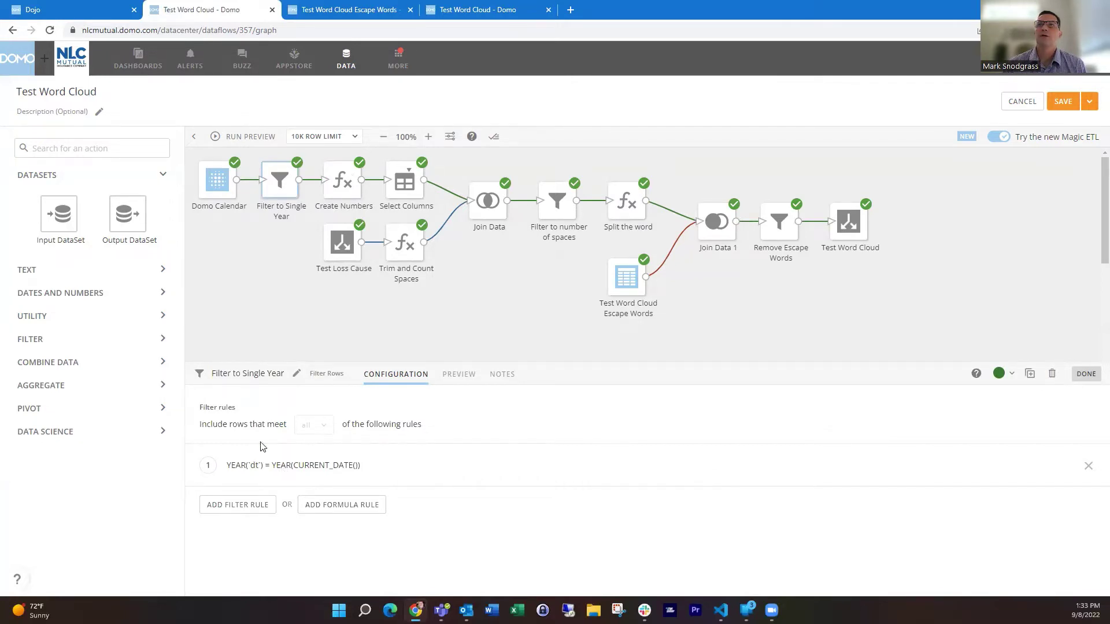
Browse Domo Calendar's details and its dt, y, q, m, d, dw rows starting Jan 1, 2010
left_click(220, 183)
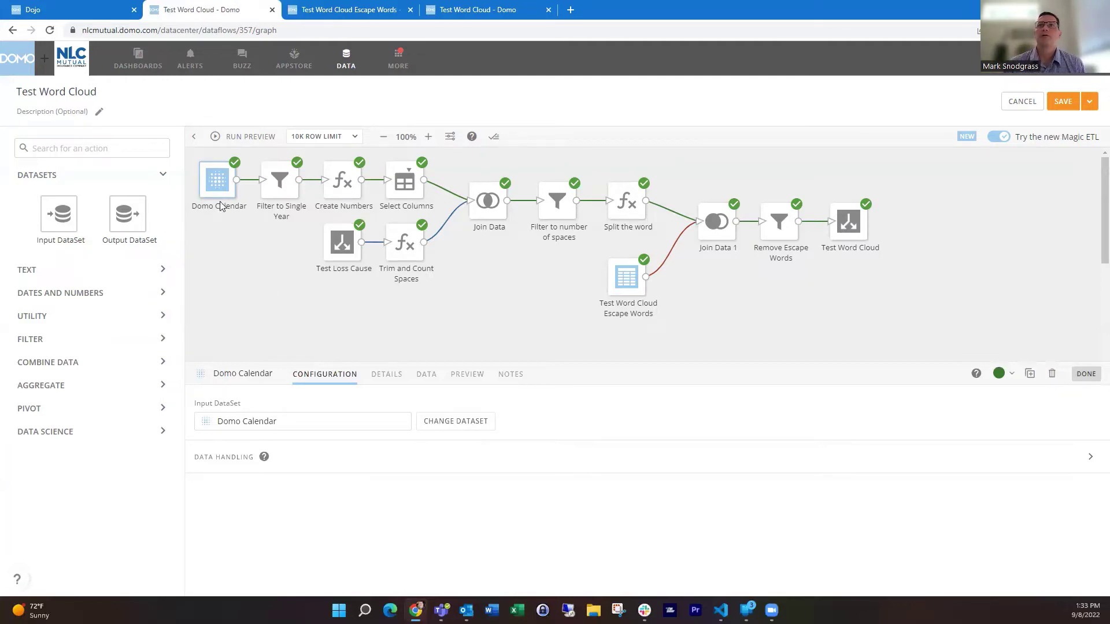
left_click(392, 375)
left_click(426, 374)
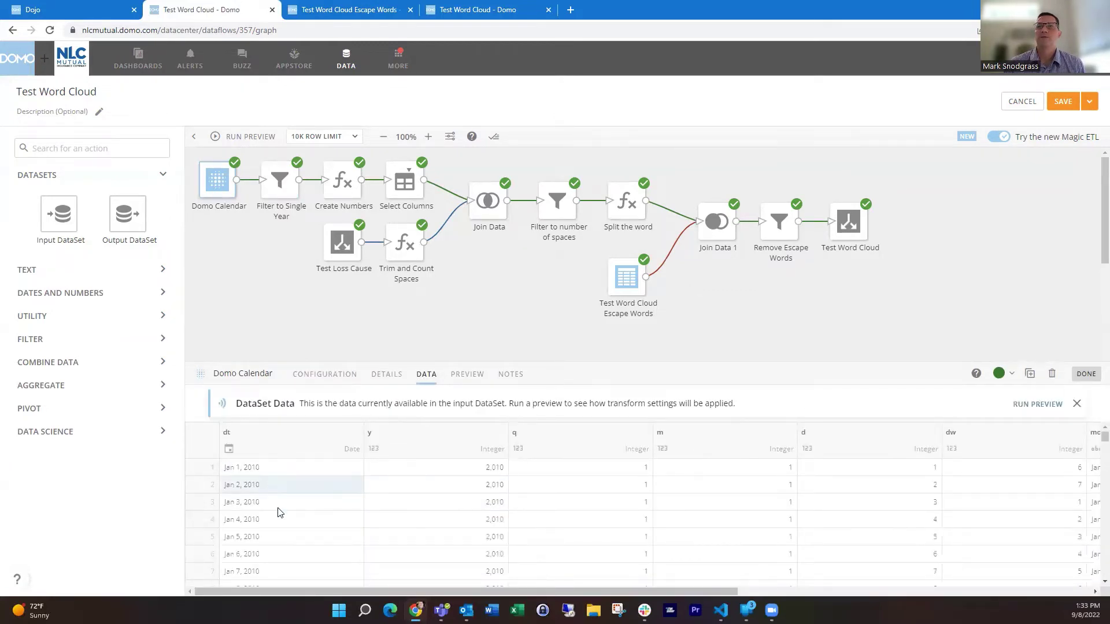
scroll(311, 495, "down", 1)
scroll(311, 494, "up", 1)
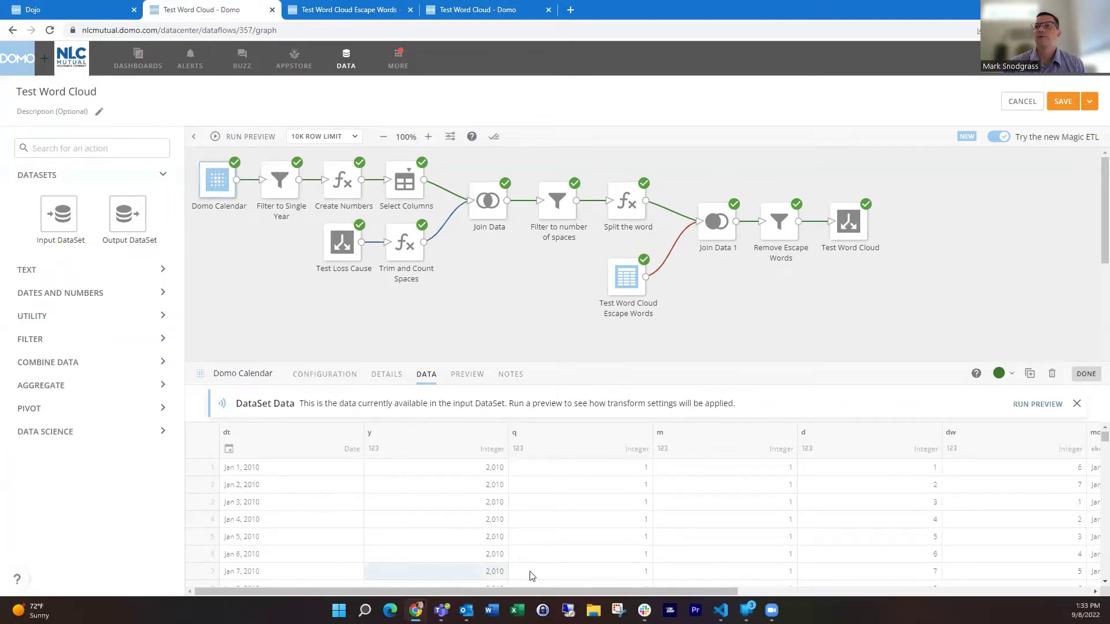
left_click_drag(582, 590, 497, 578)
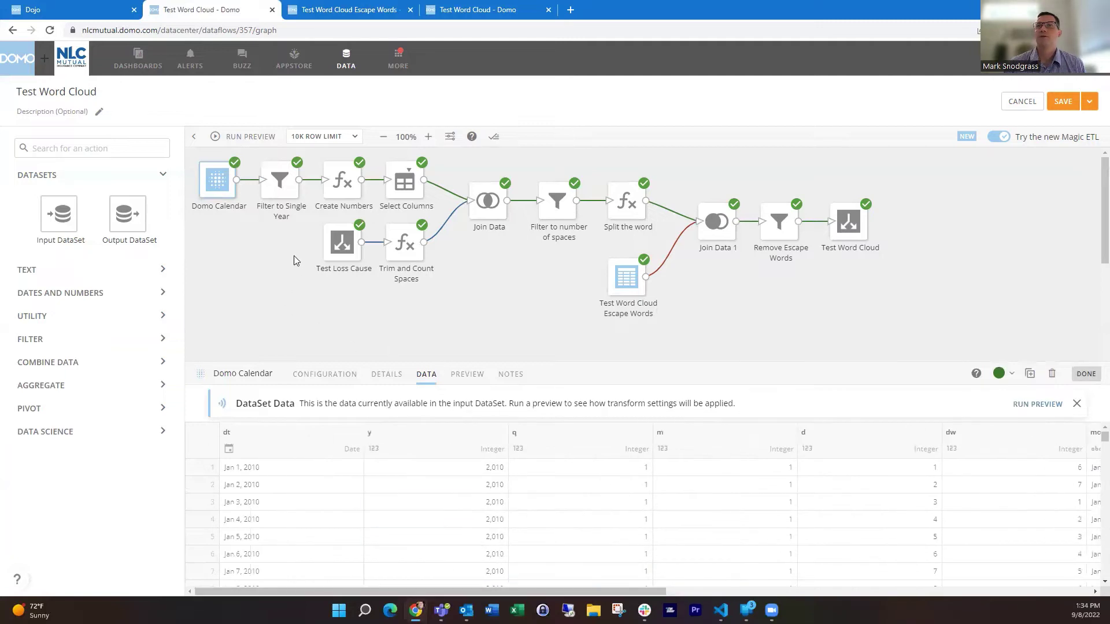
Check the Create Numbers output and formulas, then preview Select Columns keeping only JoinKey and Number
left_click(344, 183)
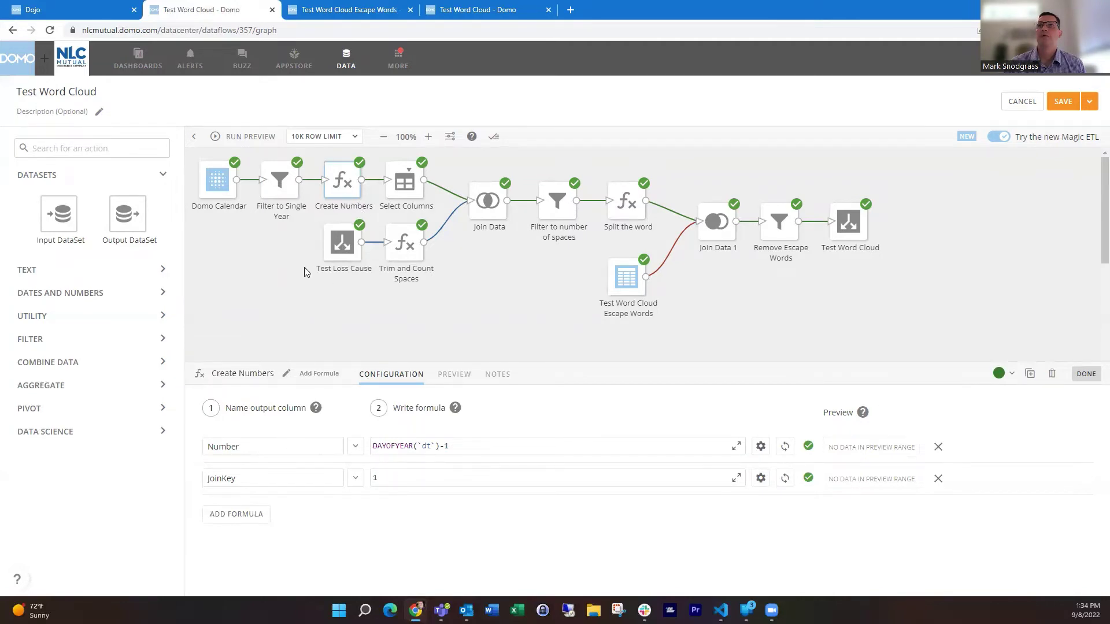
left_click(454, 376)
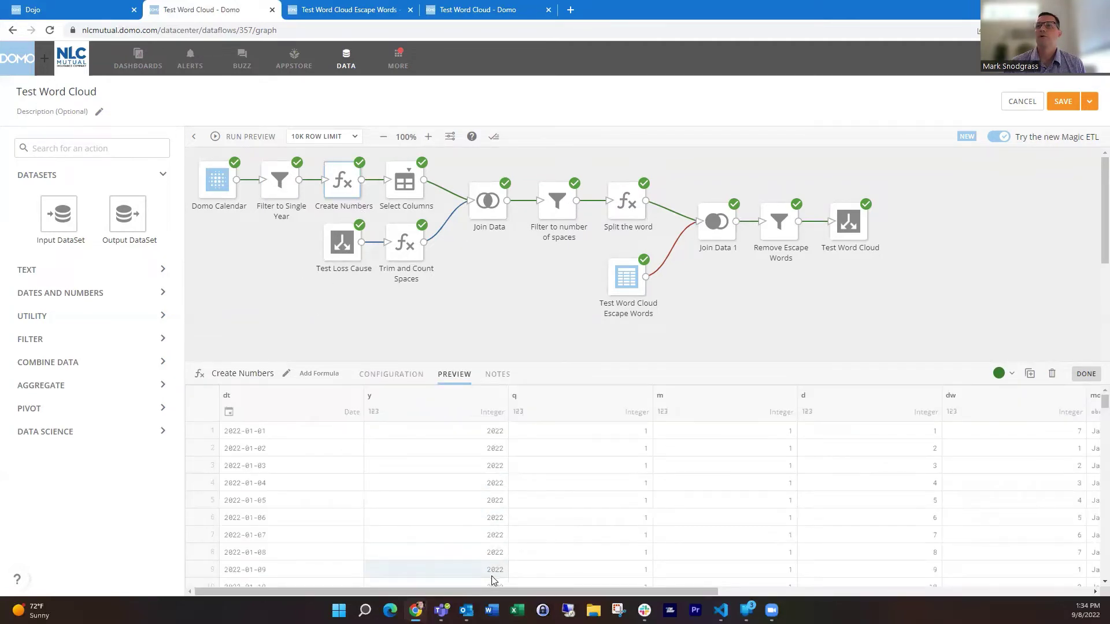
left_click_drag(500, 589, 1075, 596)
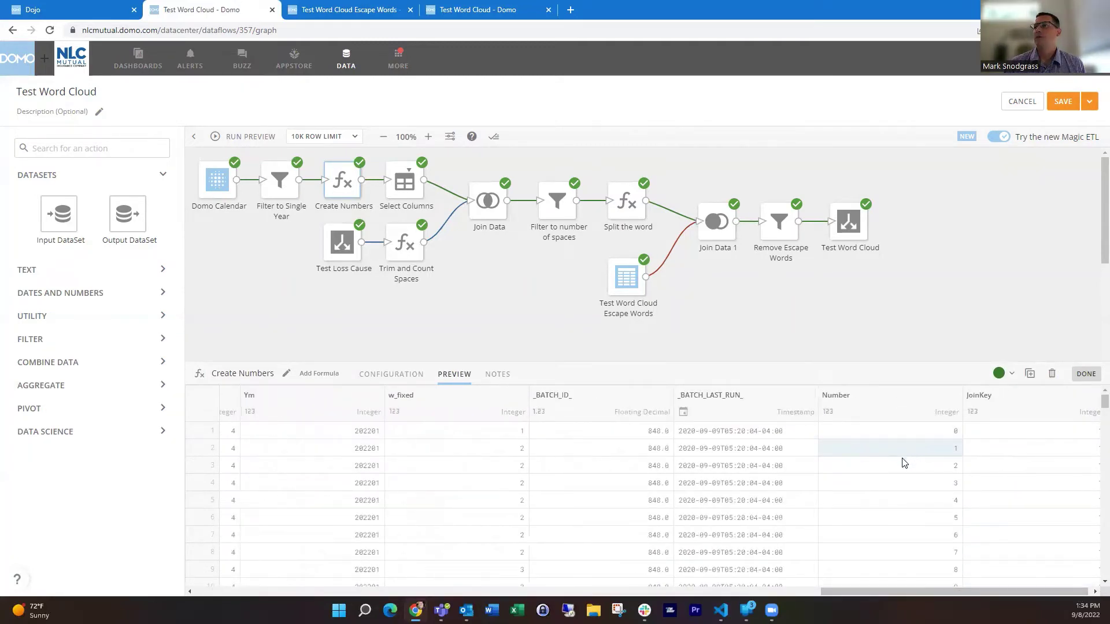
scroll(904, 497, "down", 3)
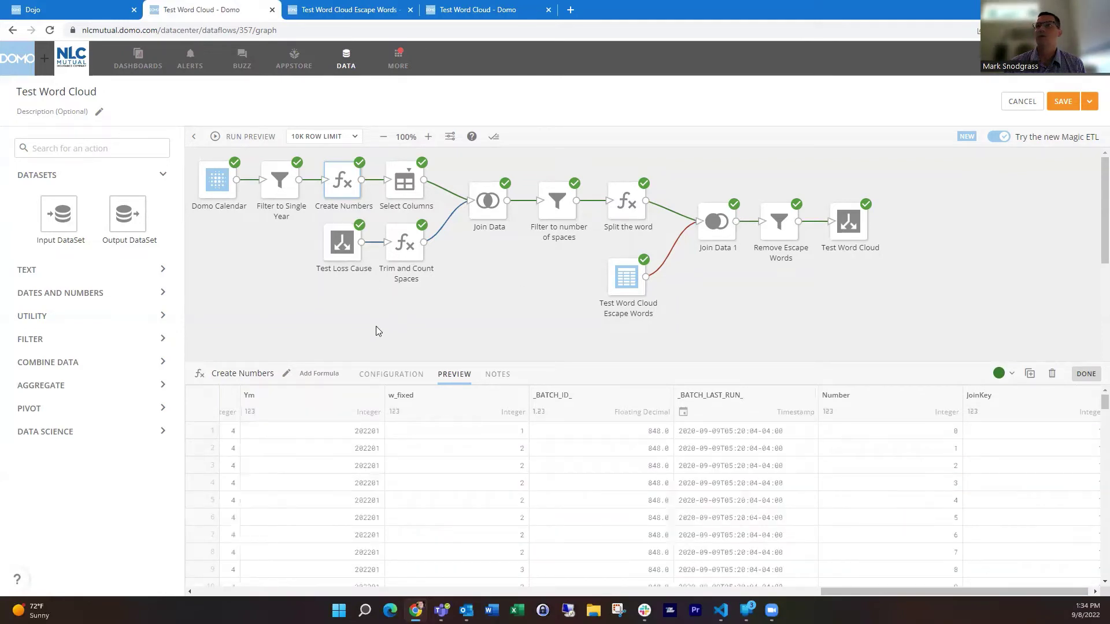
left_click(383, 377)
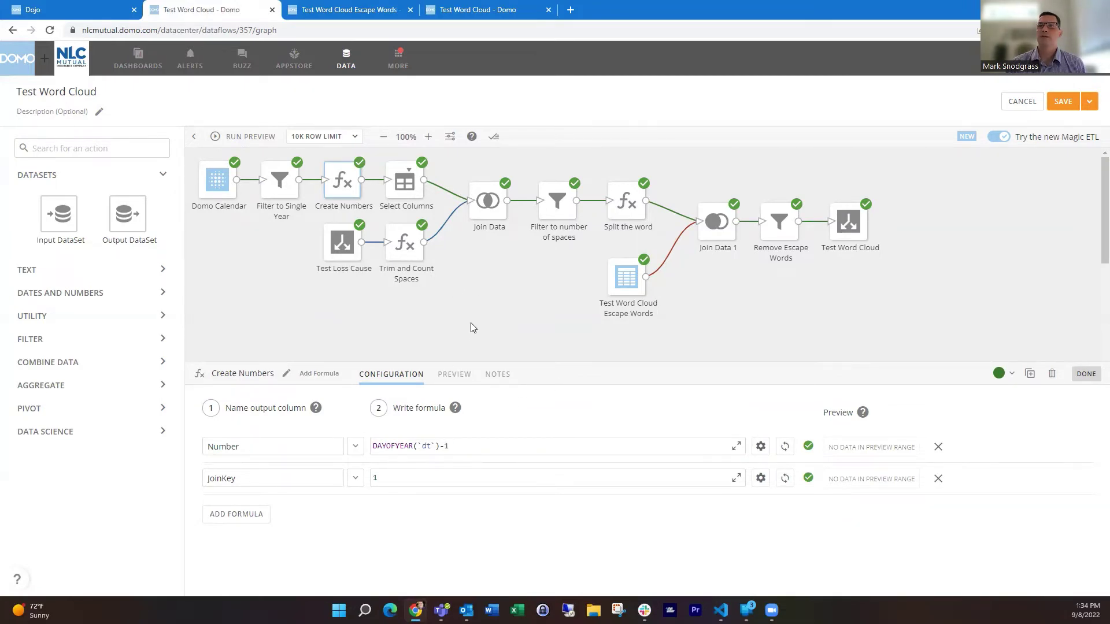
left_click(406, 178)
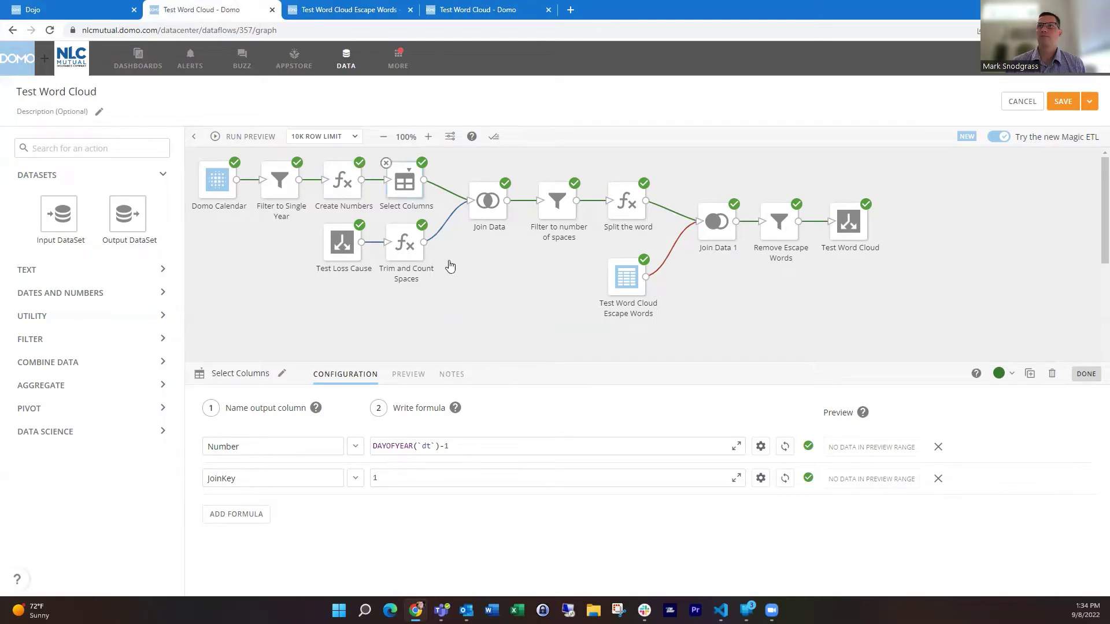
left_click(416, 376)
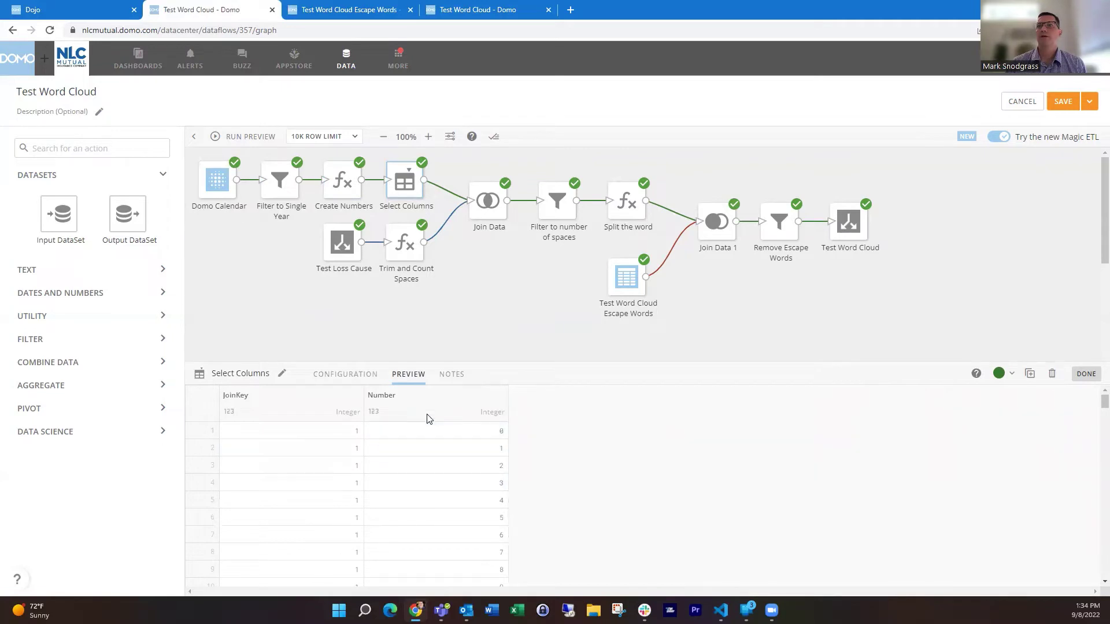
Review the Join Data setup and its rows pairing each claim with Numbers 0, 364, 363 onward
left_click(489, 202)
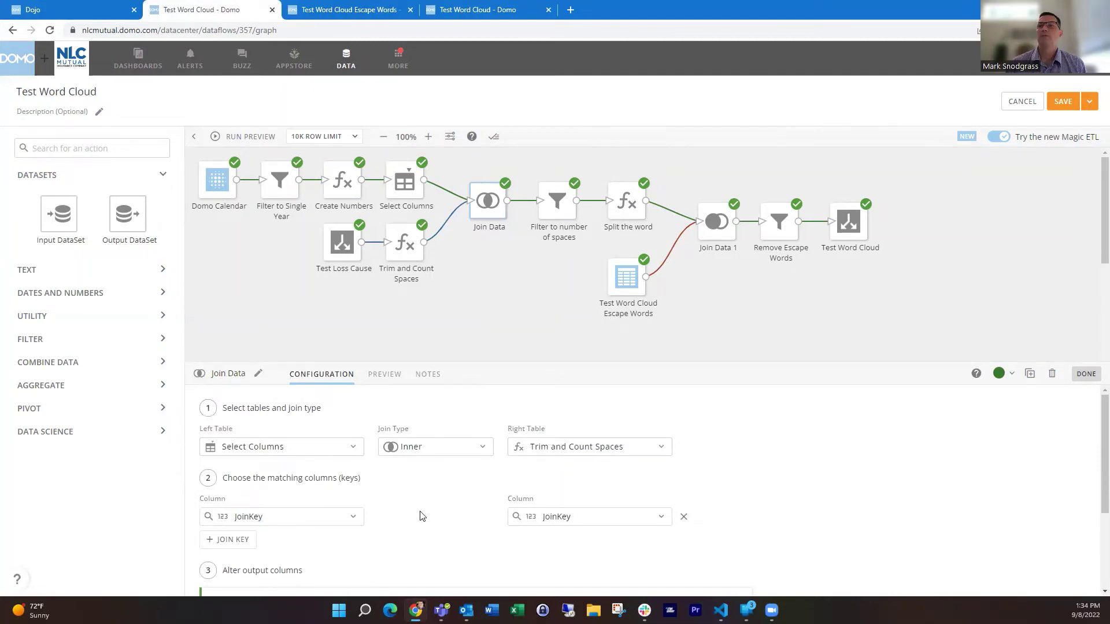
scroll(422, 516, "down", 2)
scroll(421, 514, "down", 1)
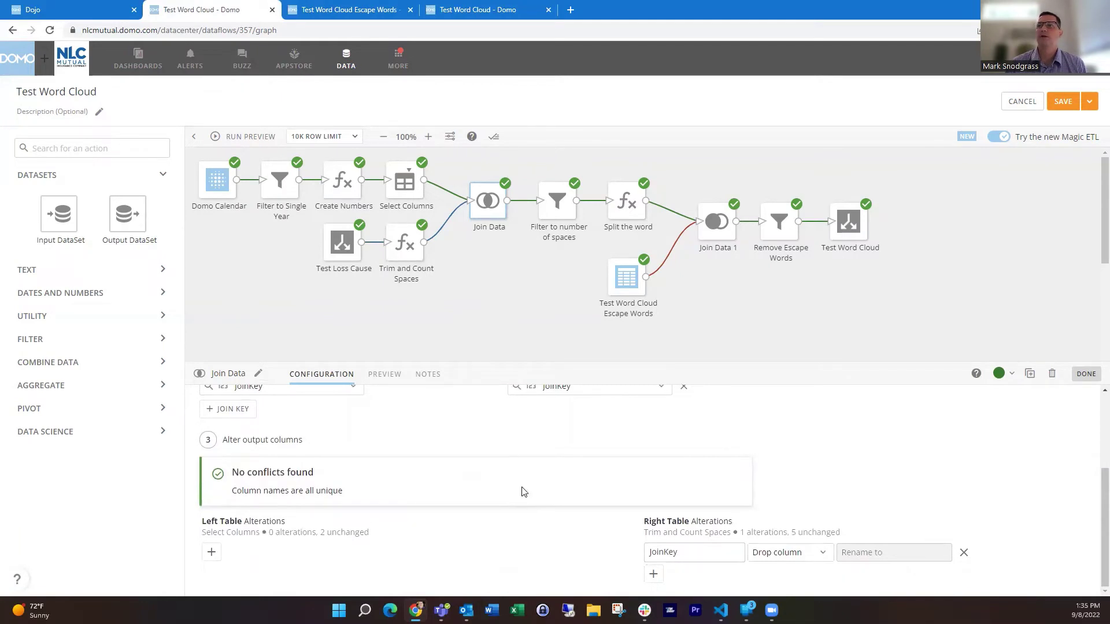
scroll(515, 497, "up", 3)
left_click(386, 375)
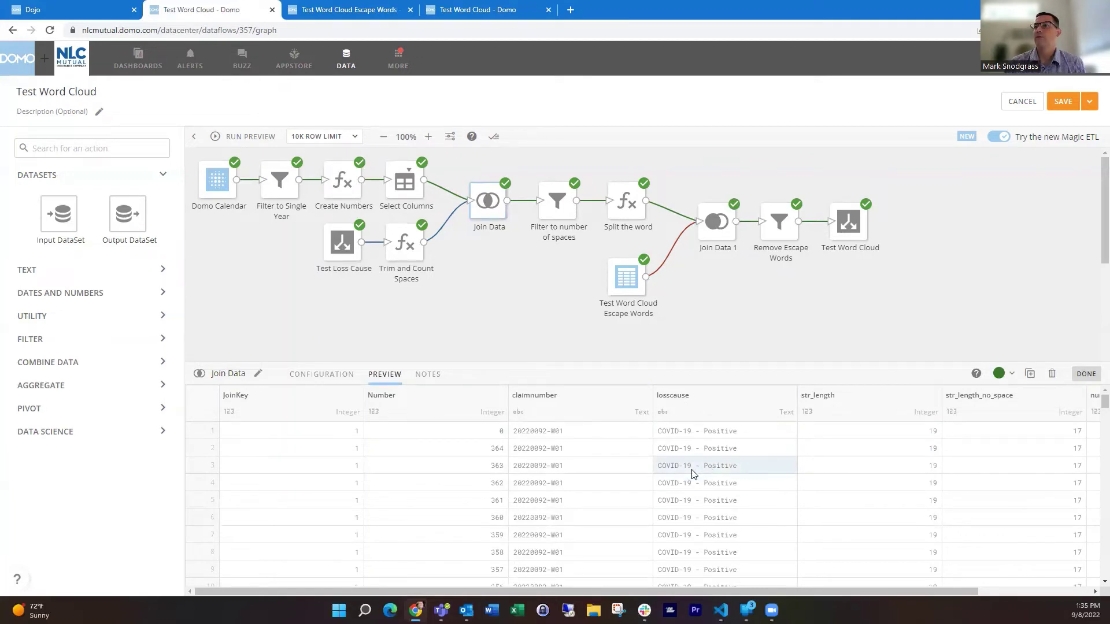
scroll(691, 489, "down", 5)
scroll(691, 488, "up", 5)
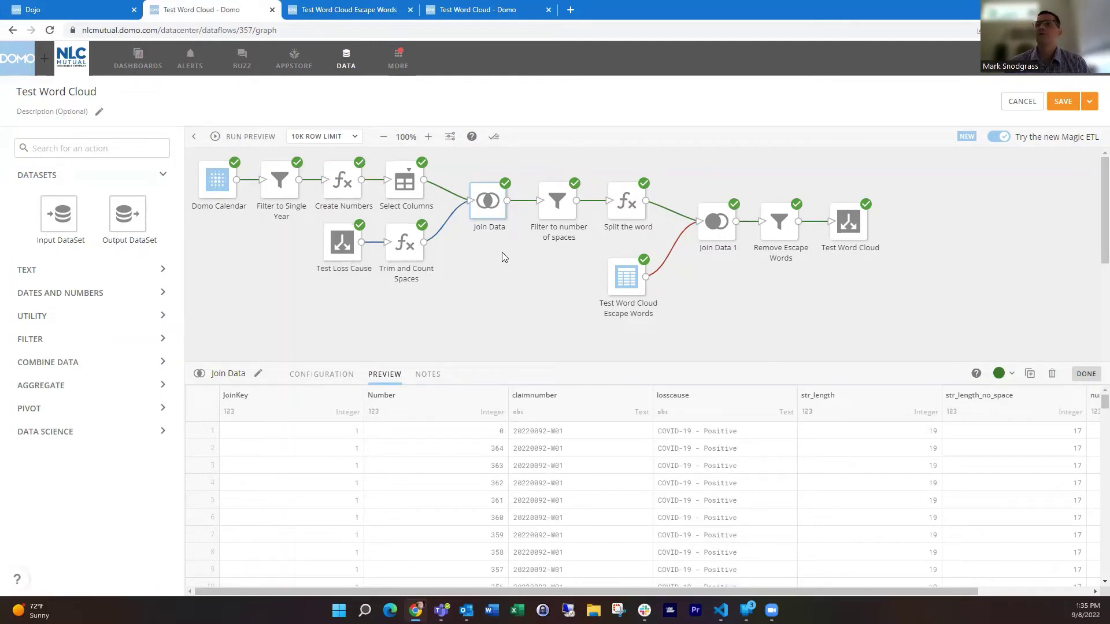
Inspect the Number <= num_spaces filter rule and its preview, e.g. COVID-19 - Positive keeping 0–2
left_click(562, 206)
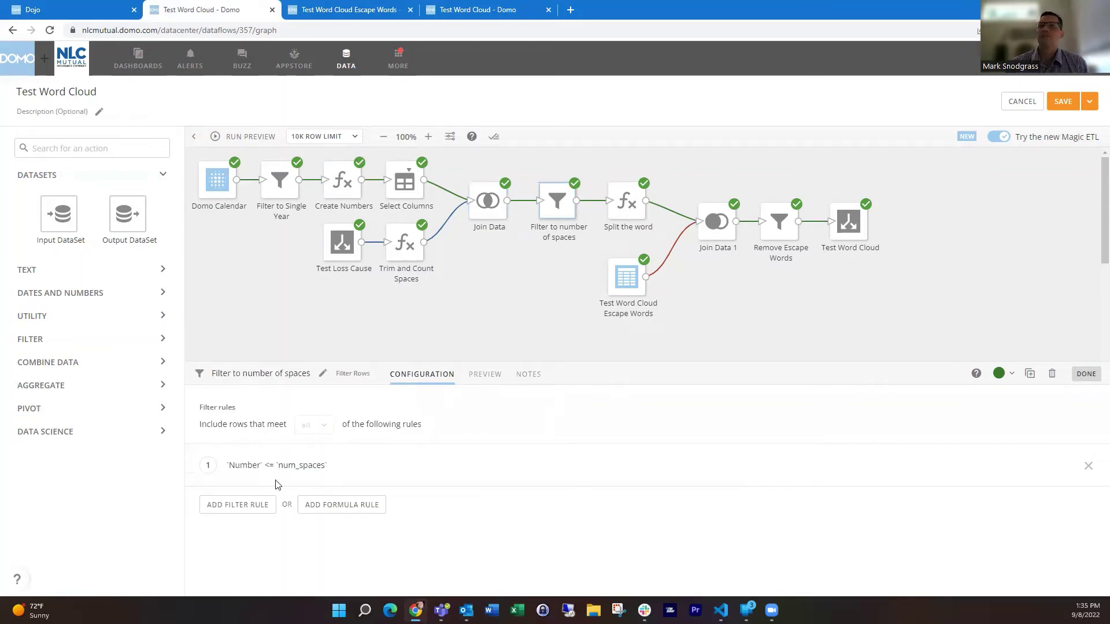
left_click(471, 477)
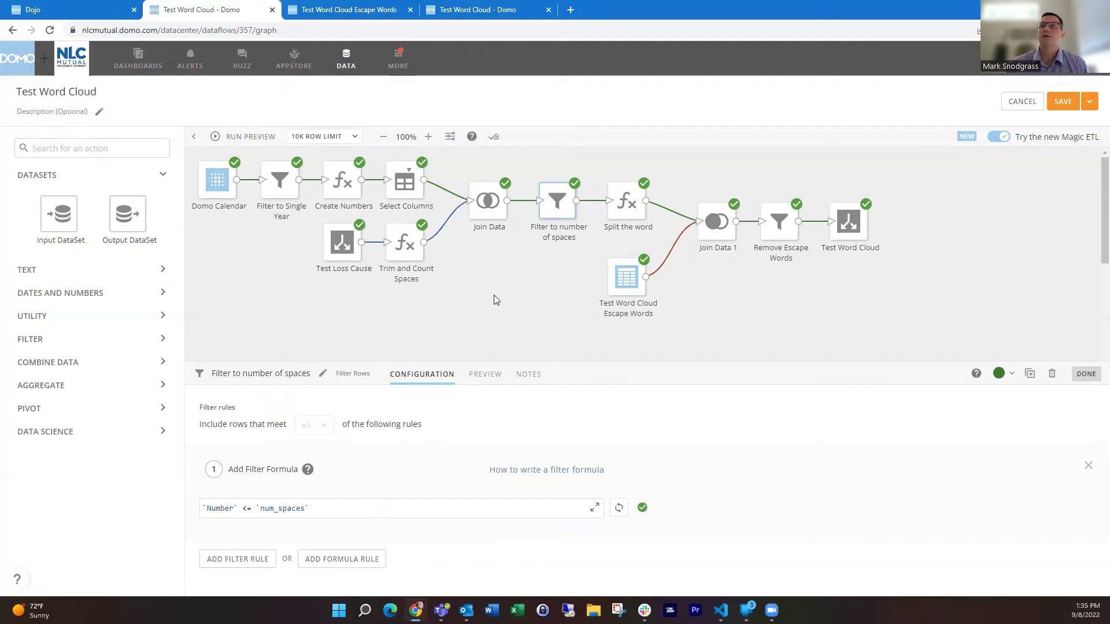
left_click(482, 375)
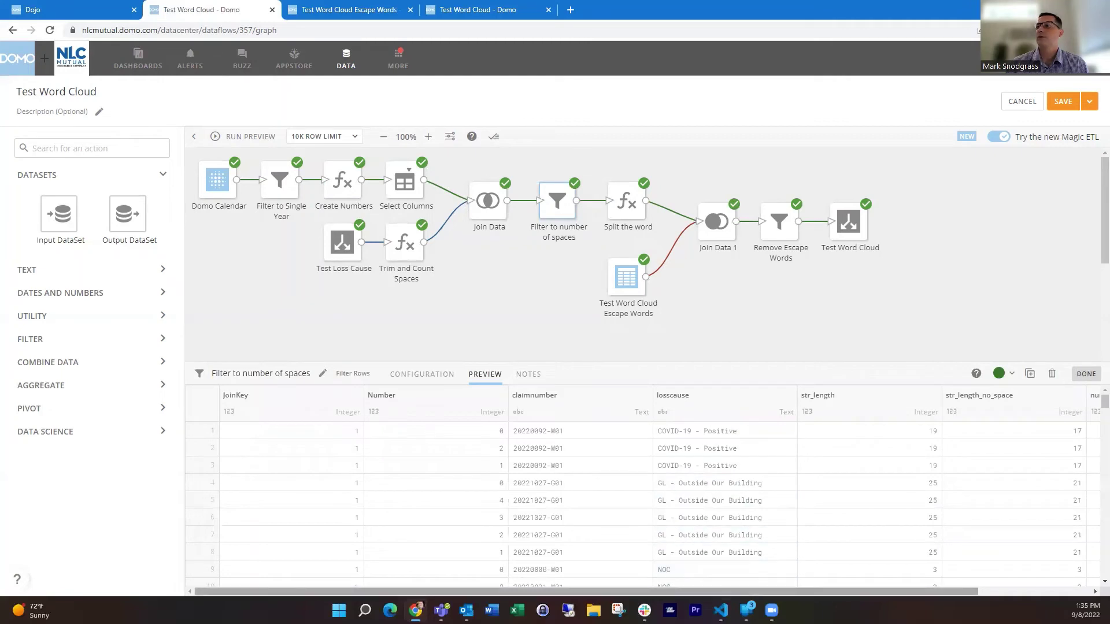
mouse_move(732, 593)
left_click_drag(770, 592, 898, 586)
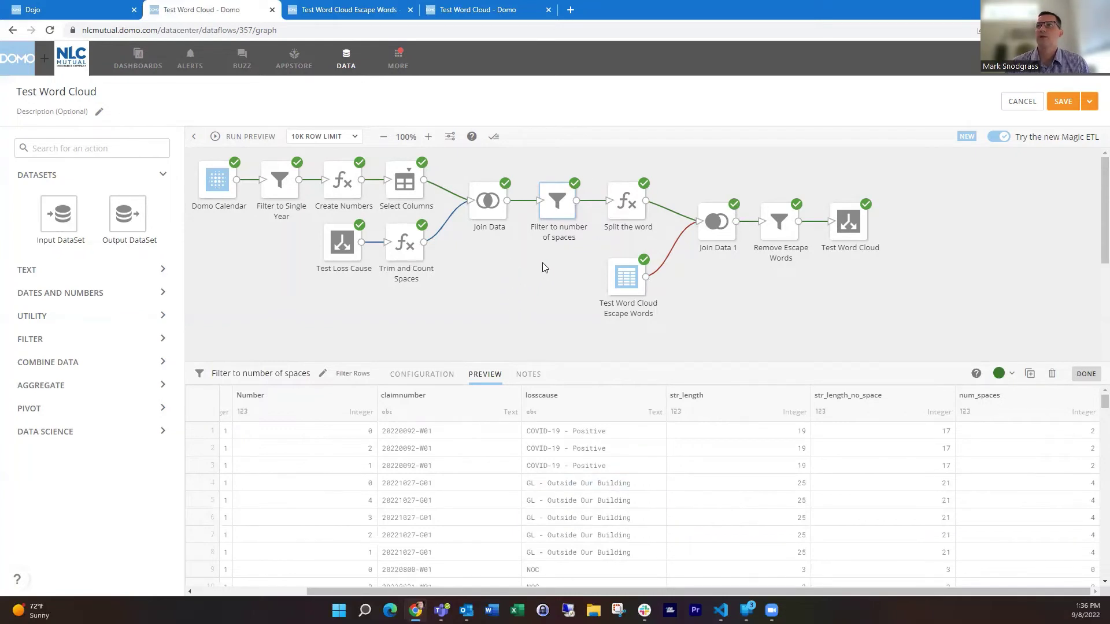
Open the single_word formula SPLIT_PART(`losscause`,' ',`Number`+1) and look up 'split' in Functions
left_click(621, 215)
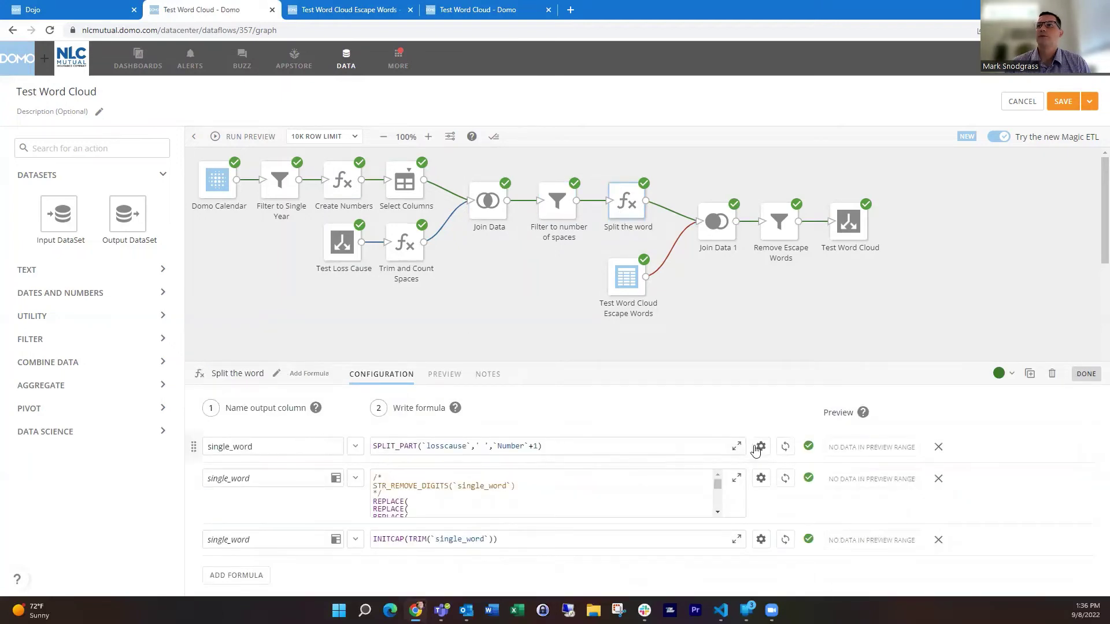
left_click(737, 446)
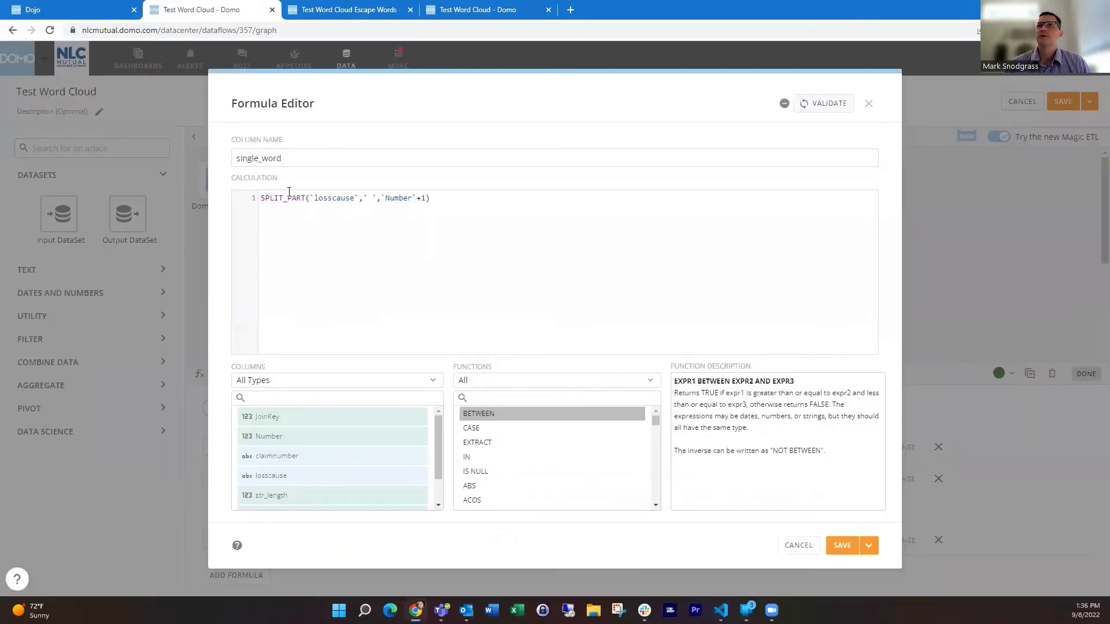
left_click(617, 400)
type("split")
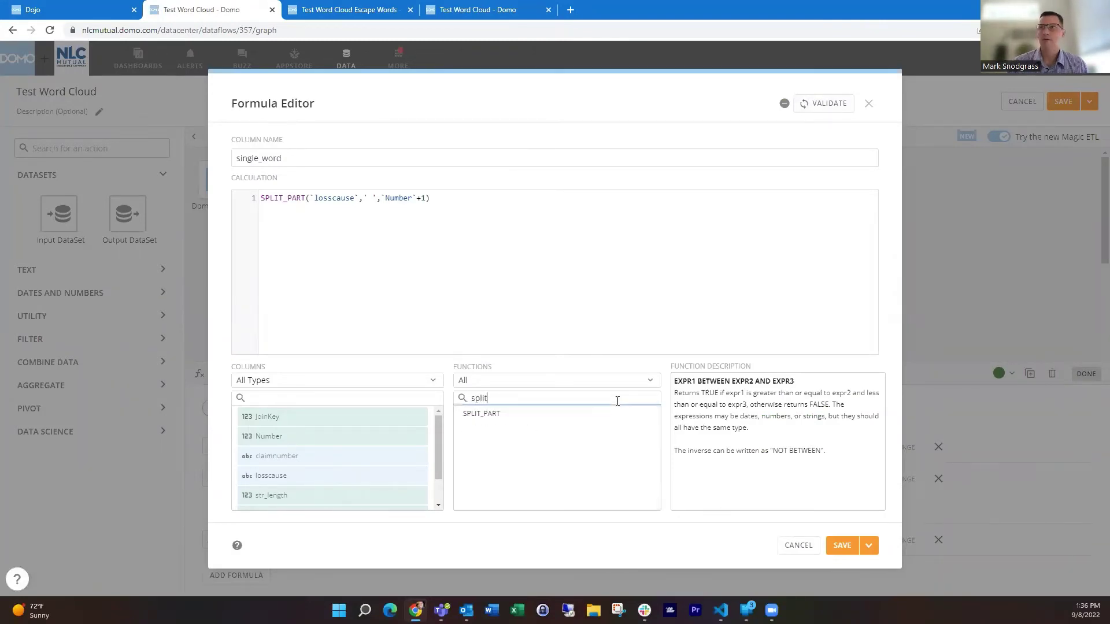
mouse_move(519, 417)
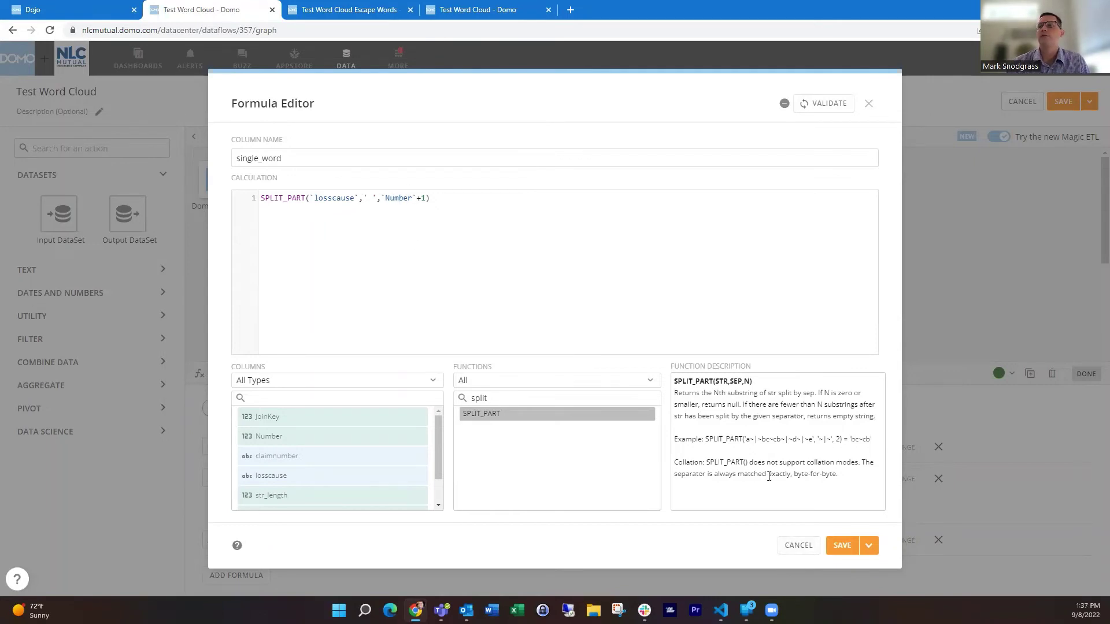
left_click(791, 547)
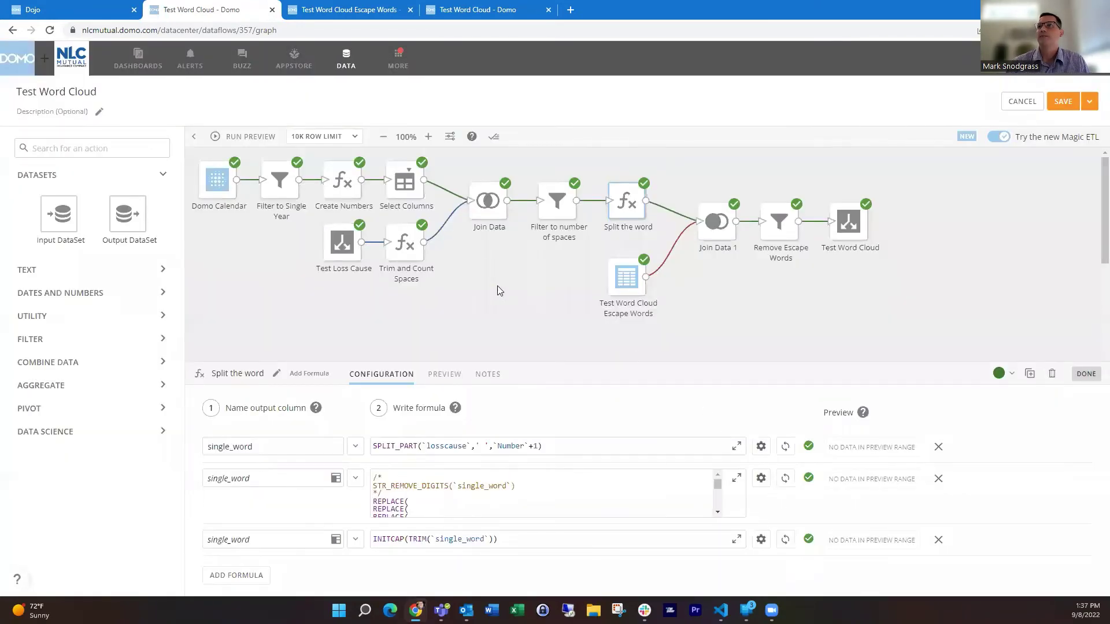
left_click(444, 374)
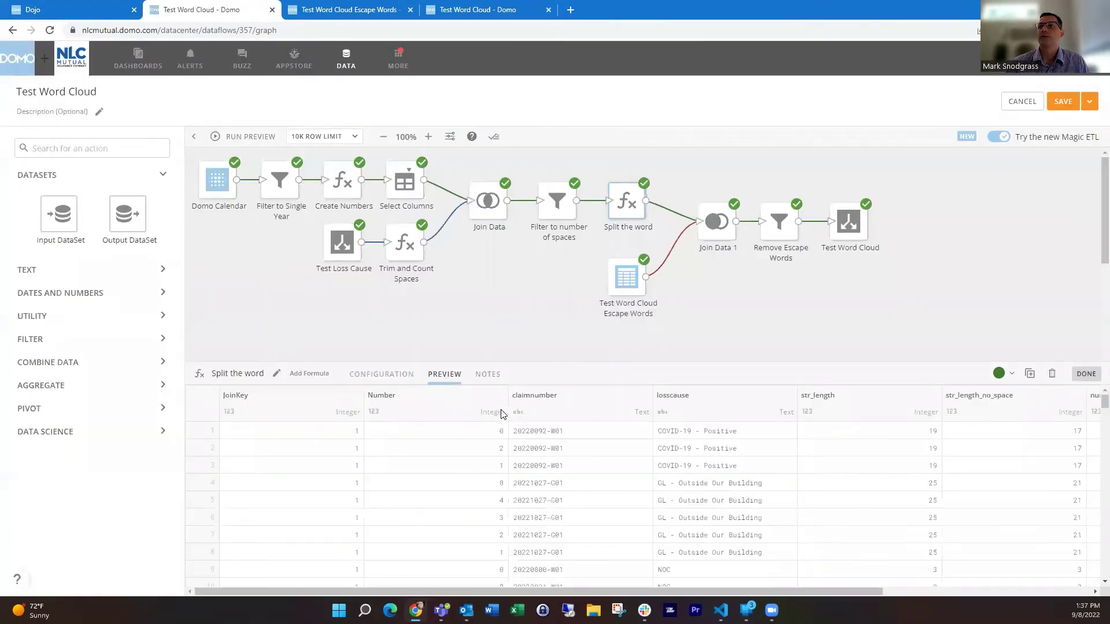
left_click_drag(703, 593, 980, 589)
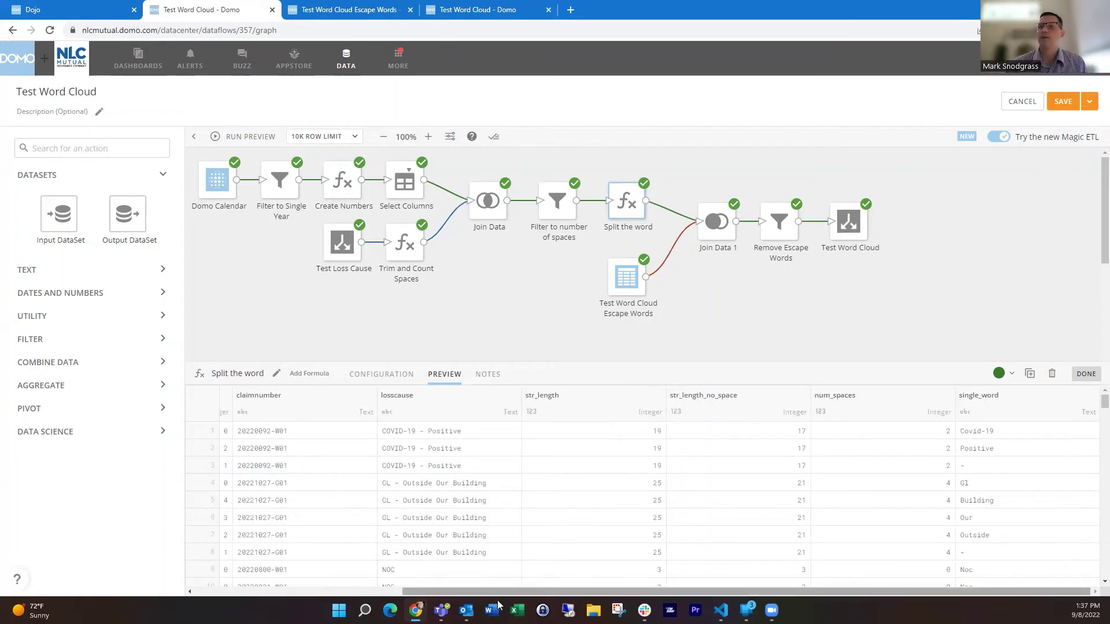
left_click_drag(490, 592, 360, 589)
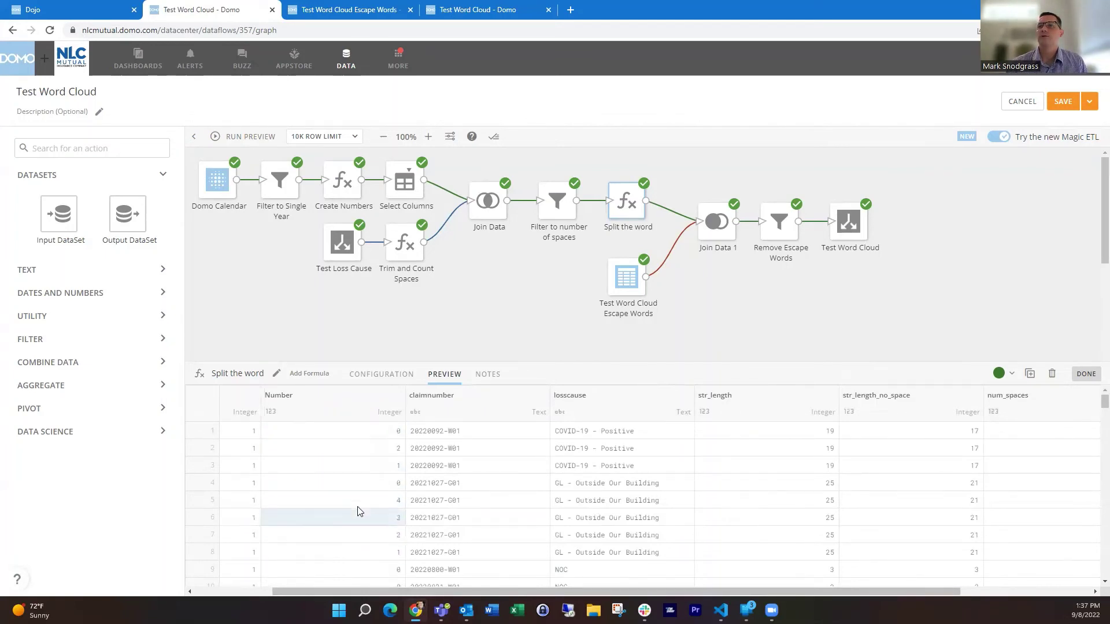
left_click_drag(694, 592, 891, 588)
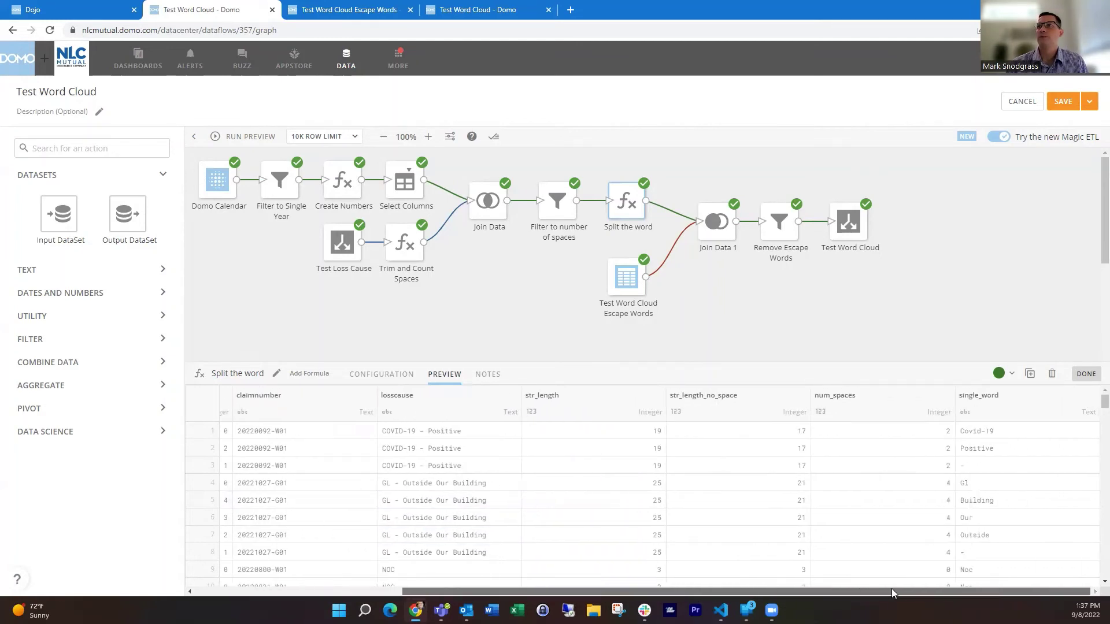
left_click(737, 310)
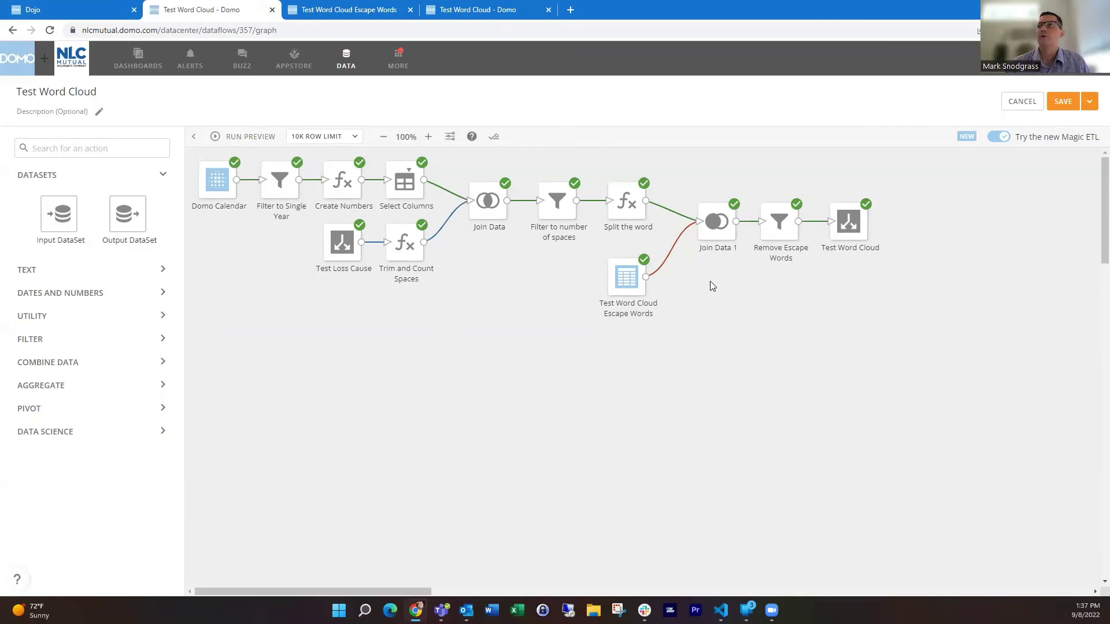
Check Join Data 1's Left Outer join on single_word = Escape Words and review the escape words webform
left_click(715, 235)
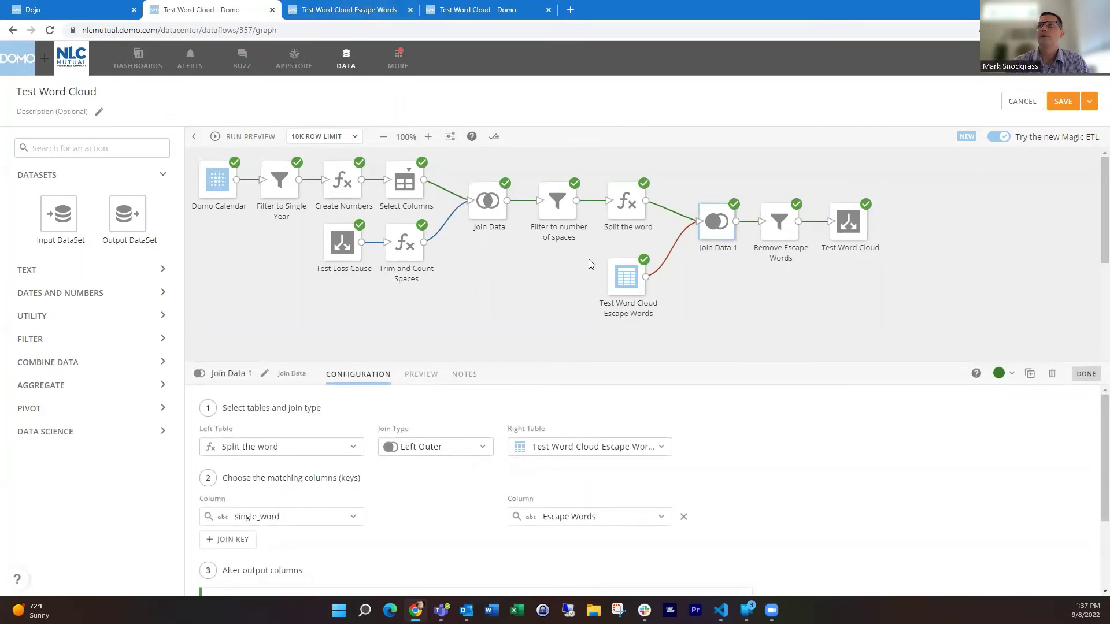
left_click(325, 9)
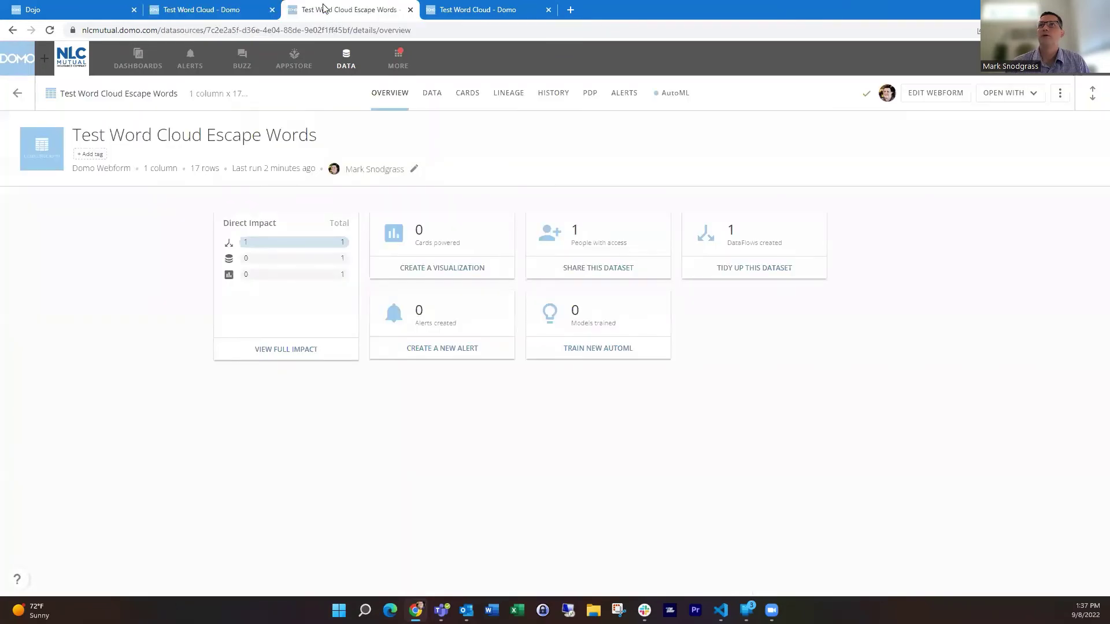
left_click(934, 93)
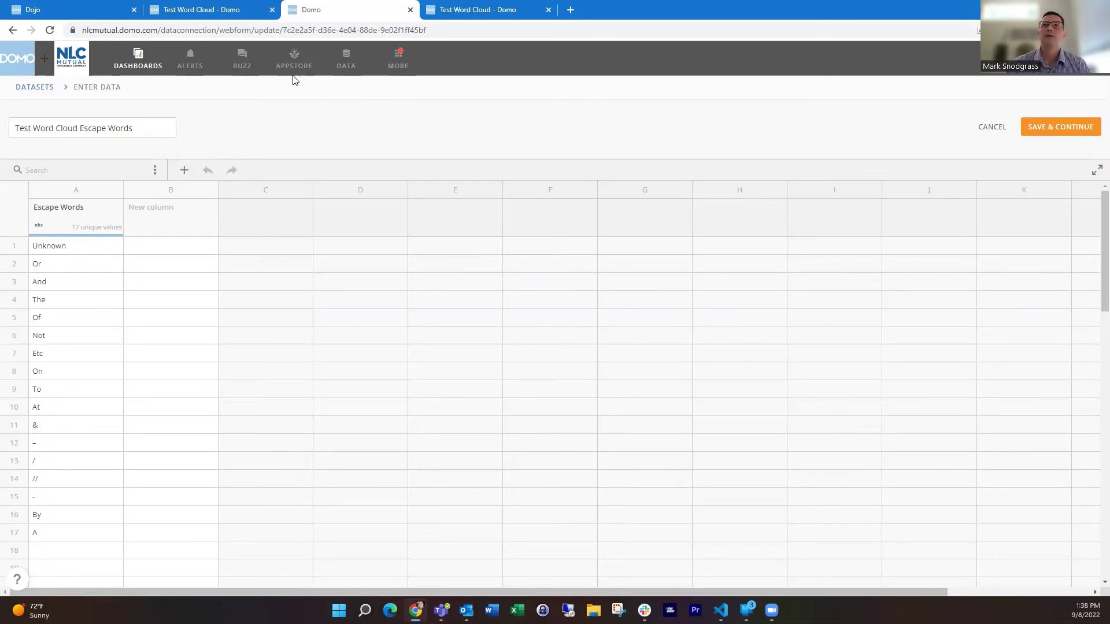
left_click(231, 9)
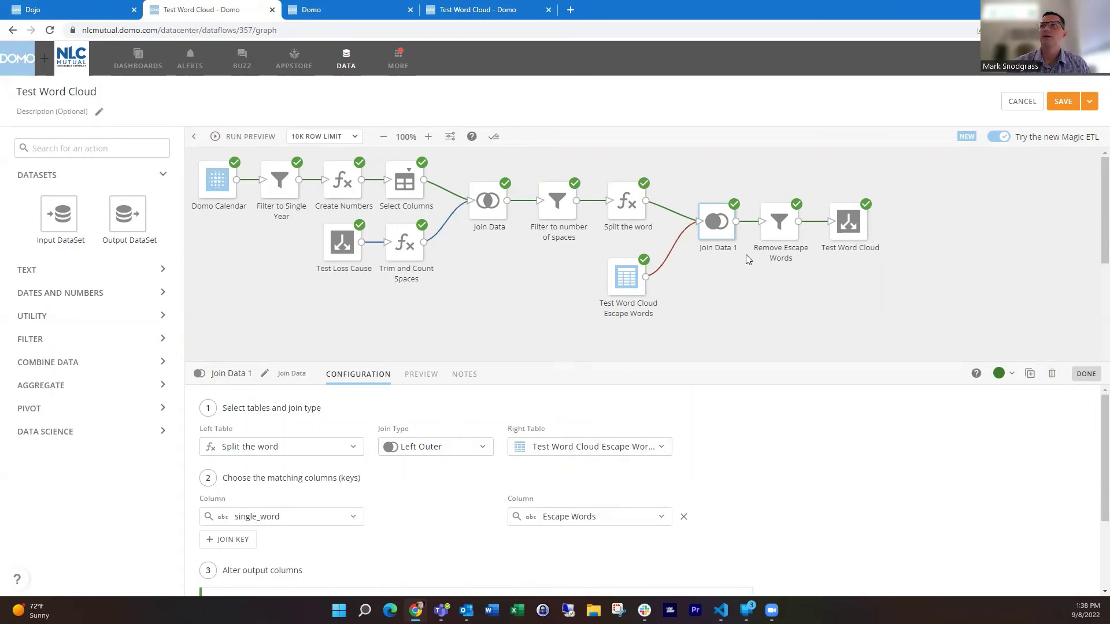
Compare the Remove Escape Words preview with Join Data 1's joined rows to confirm the '-' words are gone
left_click(776, 237)
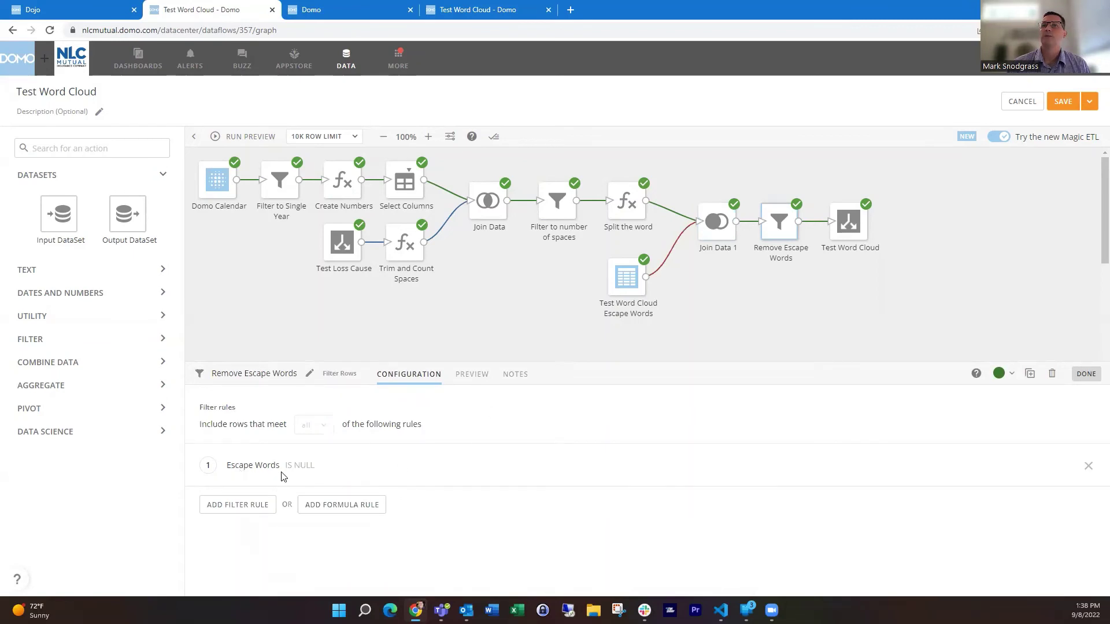
left_click(467, 375)
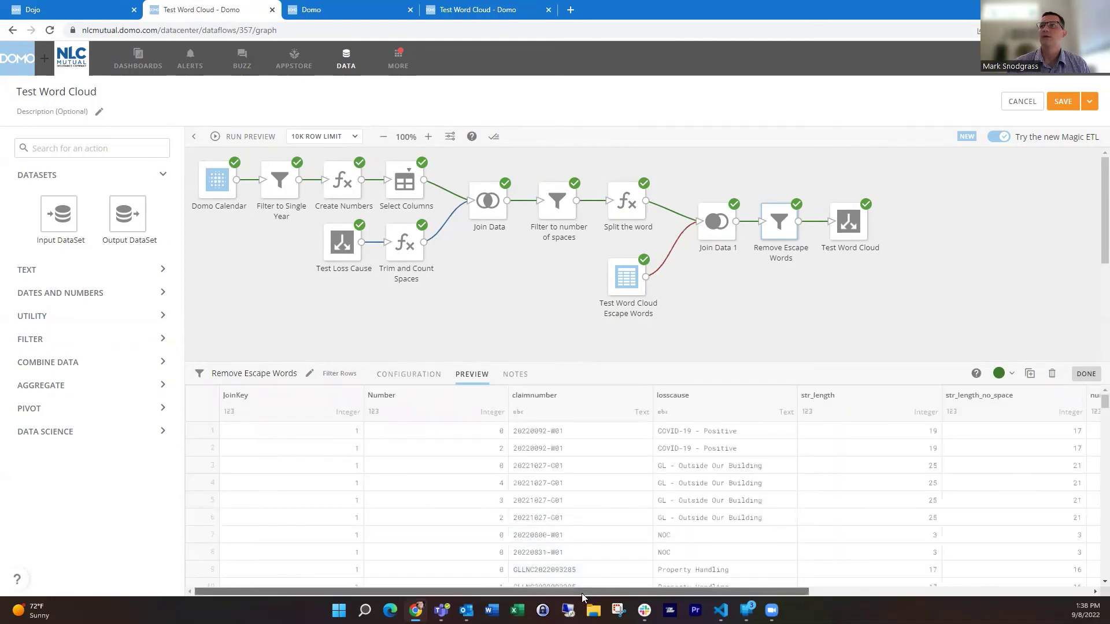
left_click(717, 221)
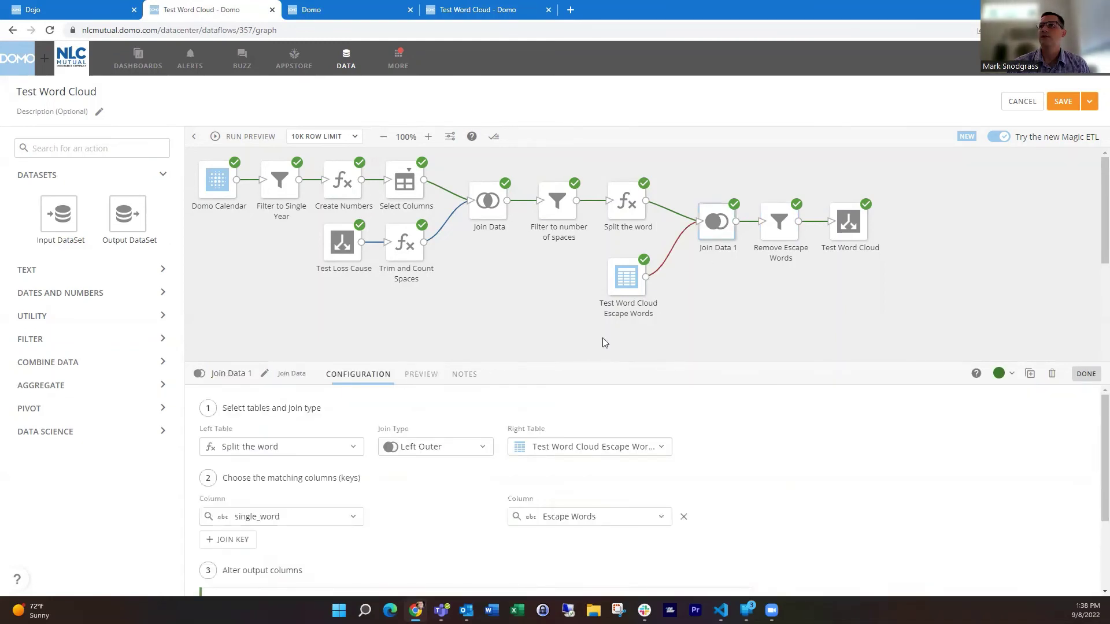
left_click(415, 375)
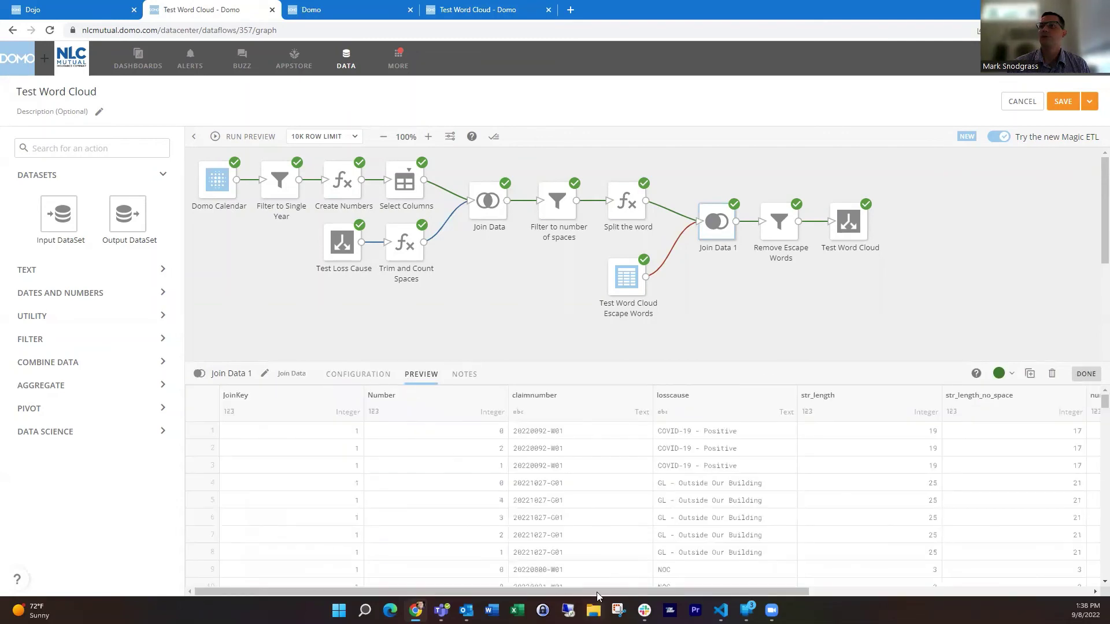
left_click_drag(598, 591, 991, 582)
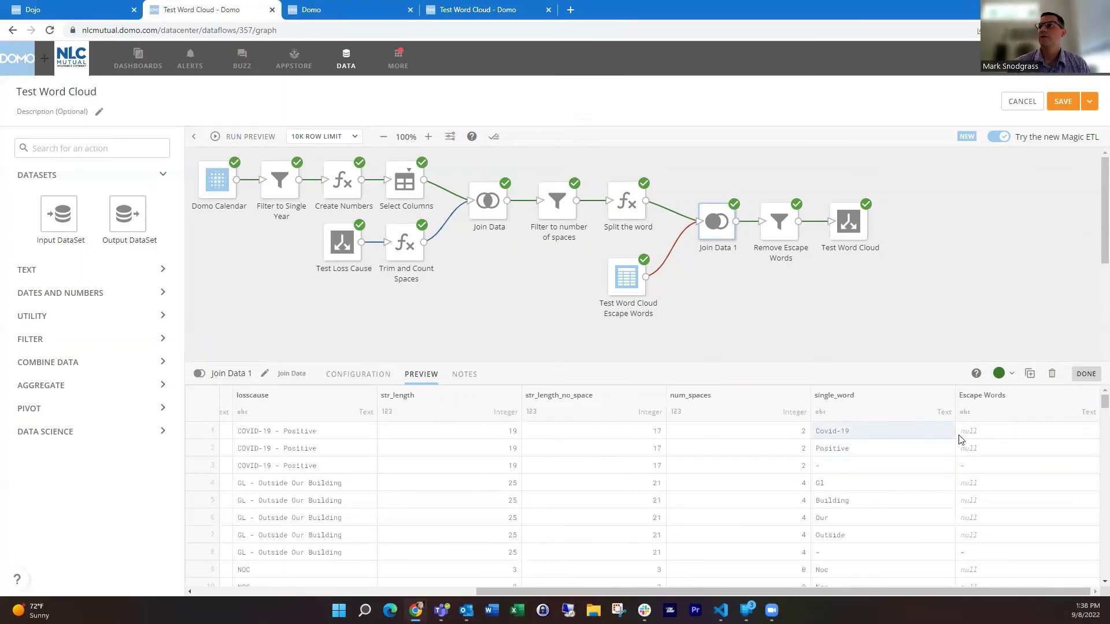
left_click(778, 223)
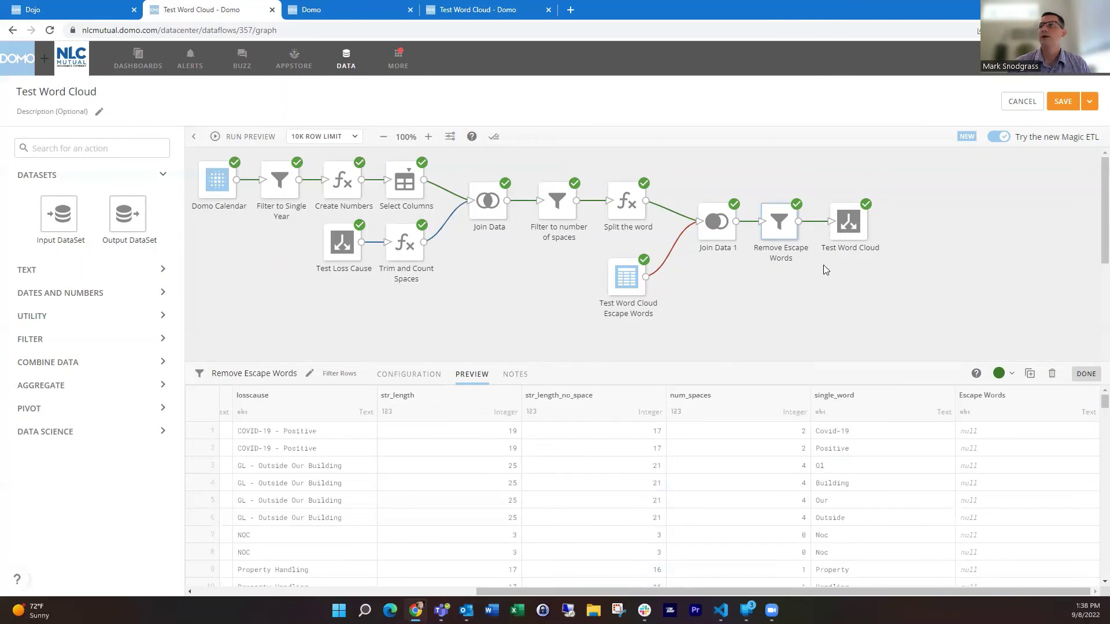
Nudge the Test Word Cloud output tile right, then bring up the 17-word Escape Words grid
left_click(846, 234)
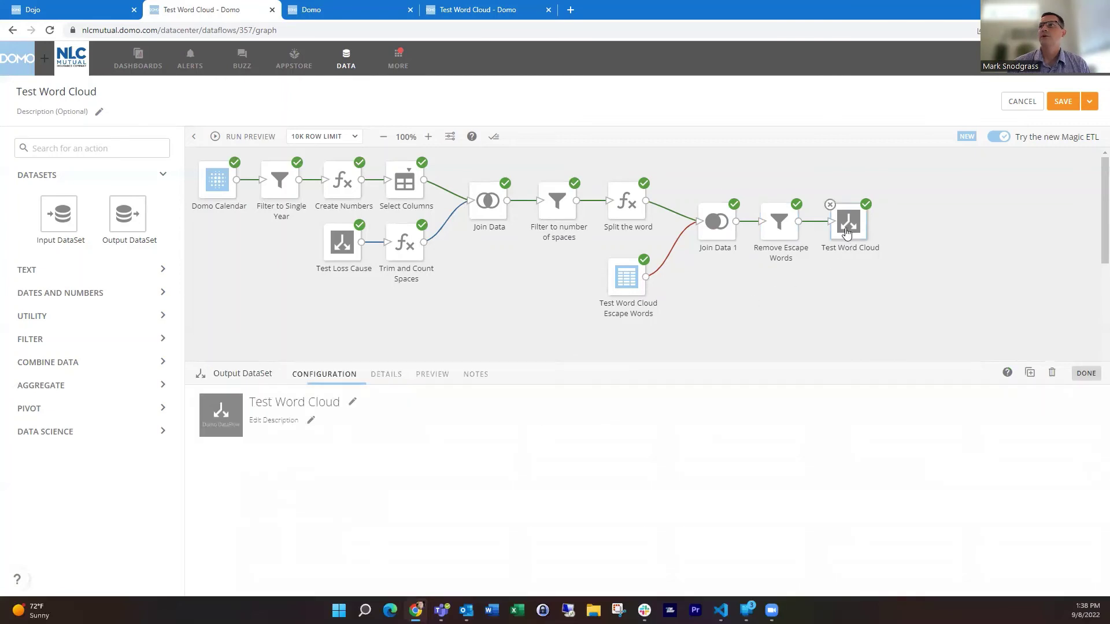
left_click(812, 279)
left_click_drag(843, 253, 867, 253)
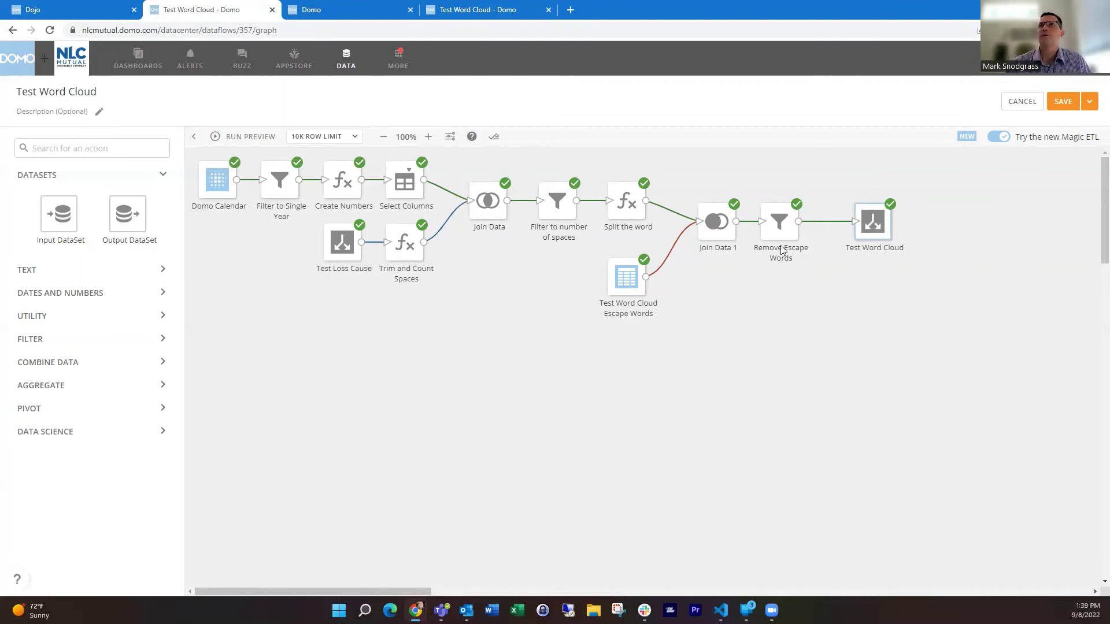
left_click(354, 7)
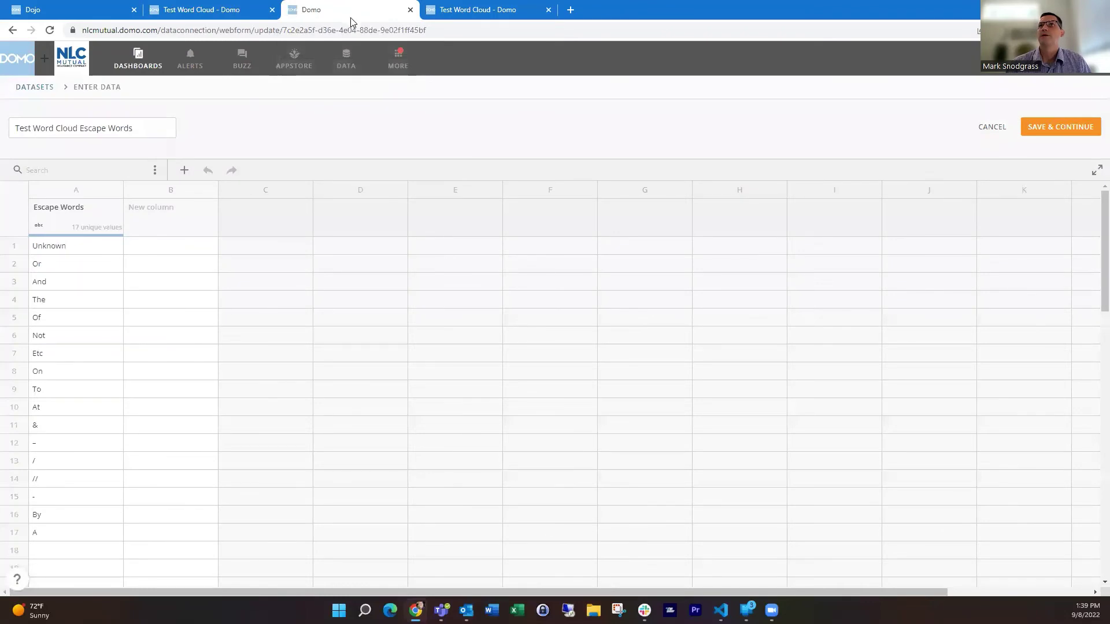
View the Test Word Cloud card, led by Vehicle, Damage, GI and Al/Ap/Im
left_click(499, 9)
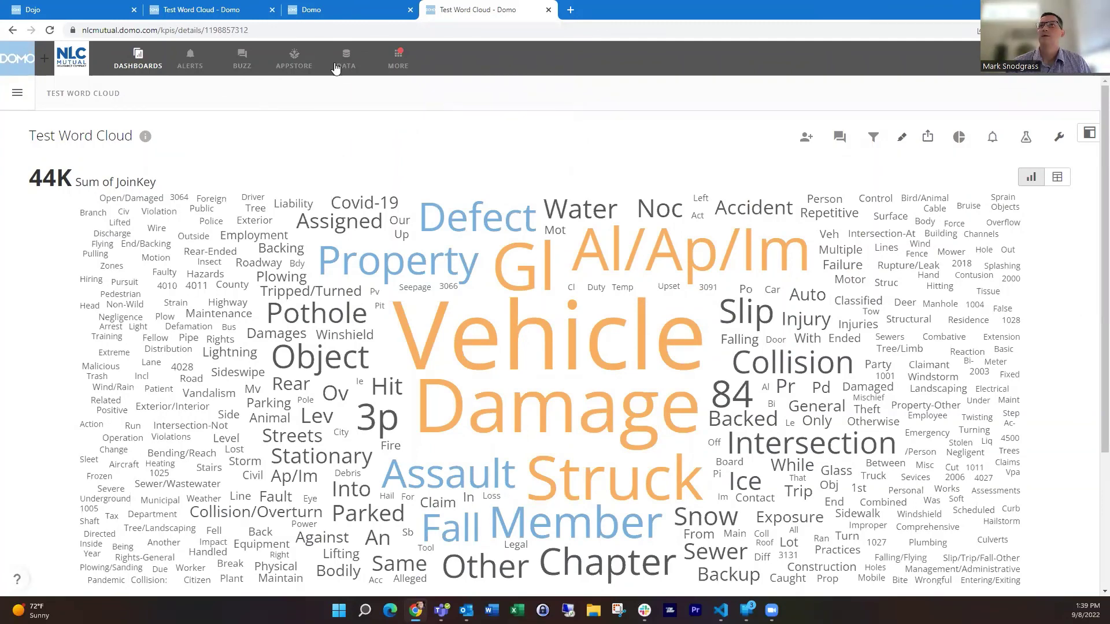
Save and run the Test Word Cloud dataflow, producing a successful v7 run of 43.9K rows
left_click(213, 7)
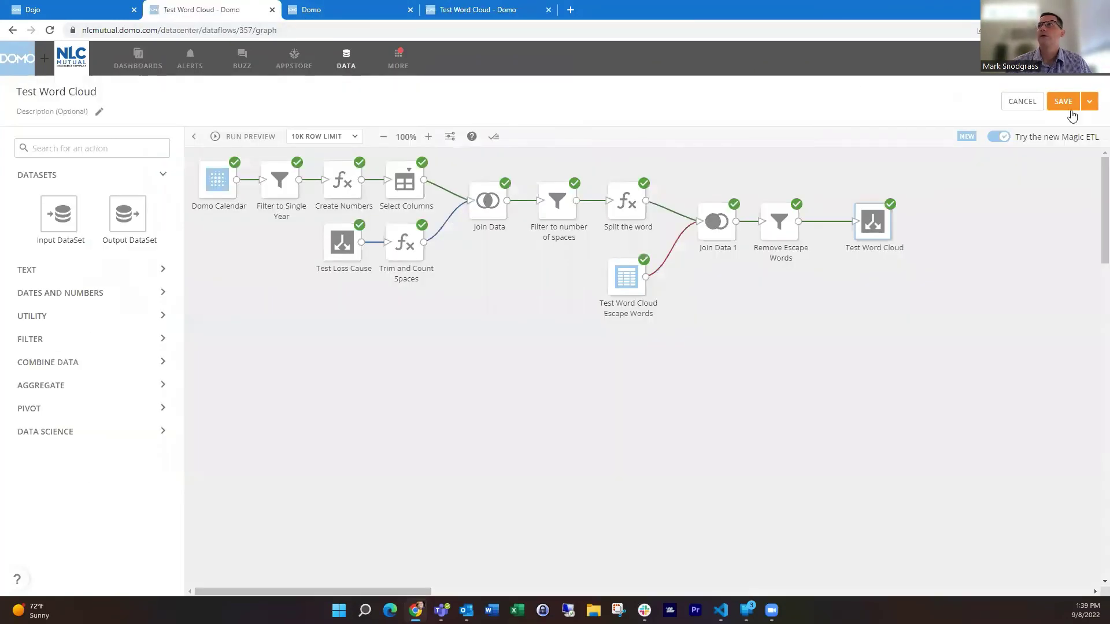
left_click(1089, 103)
left_click(1061, 128)
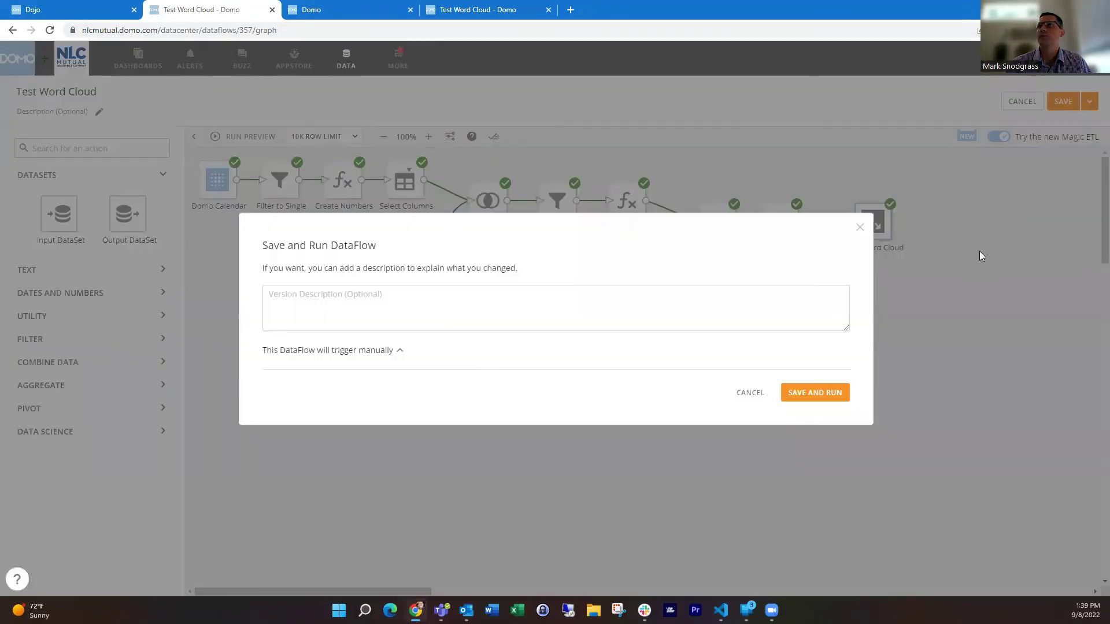
left_click(822, 393)
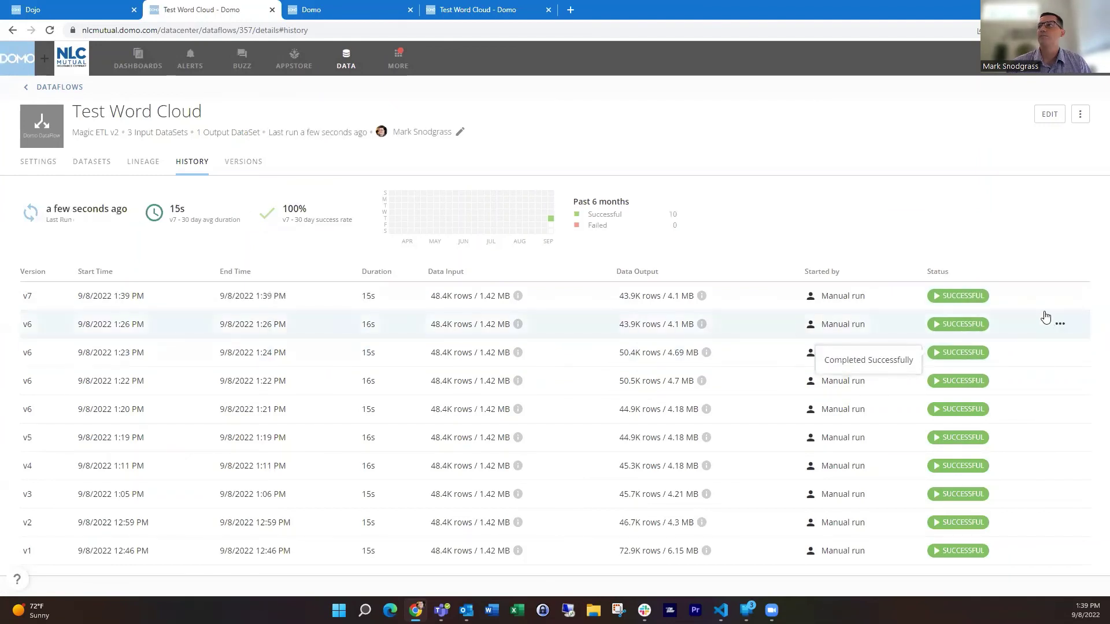
left_click(1059, 297)
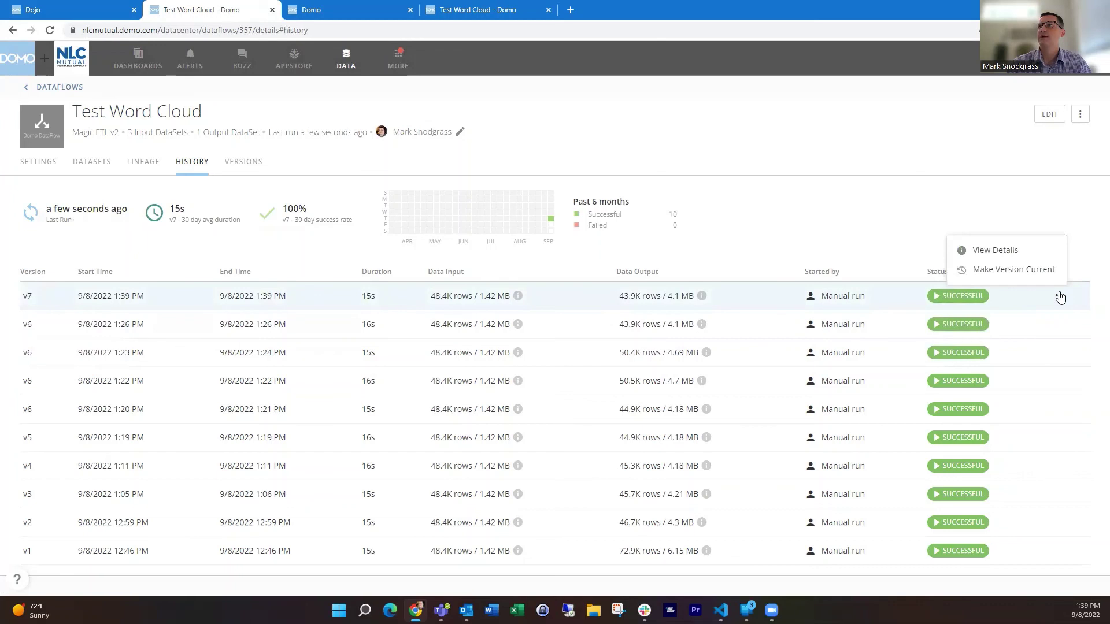
left_click(1016, 253)
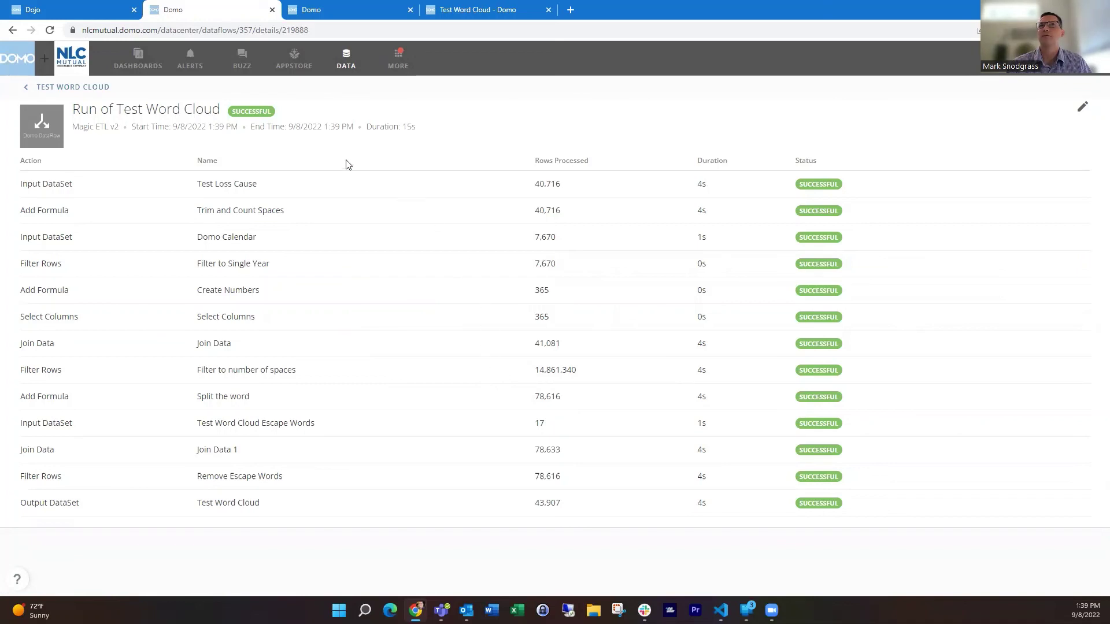
left_click(96, 94)
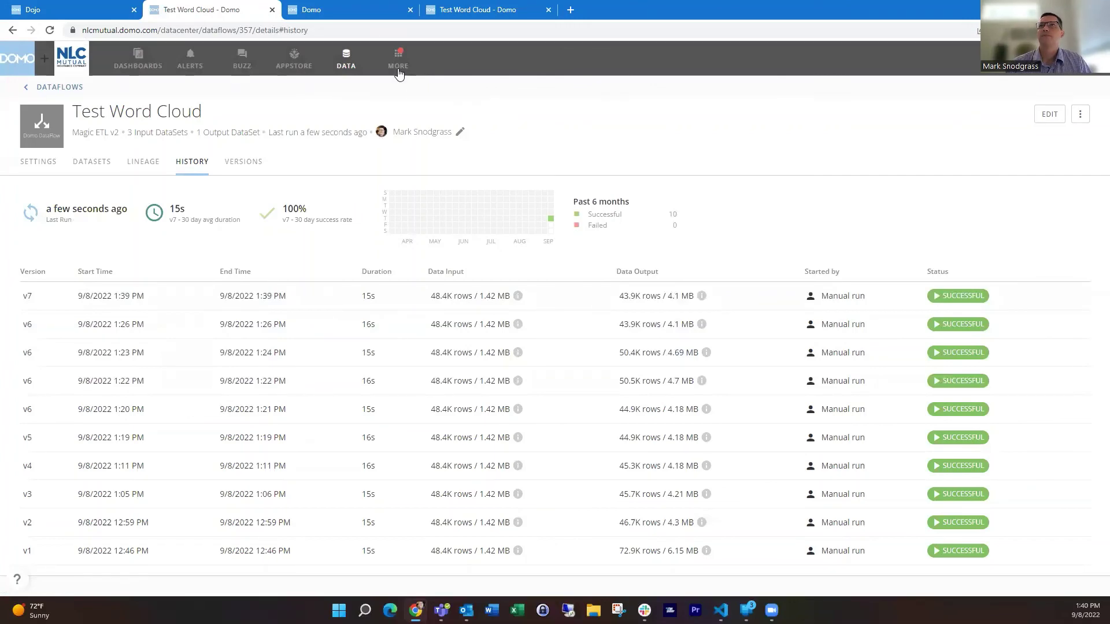
Return to the Test Word Cloud card, showing 44K Sum of JoinKey led by Vehicle and Damage
left_click(354, 10)
left_click(442, 12)
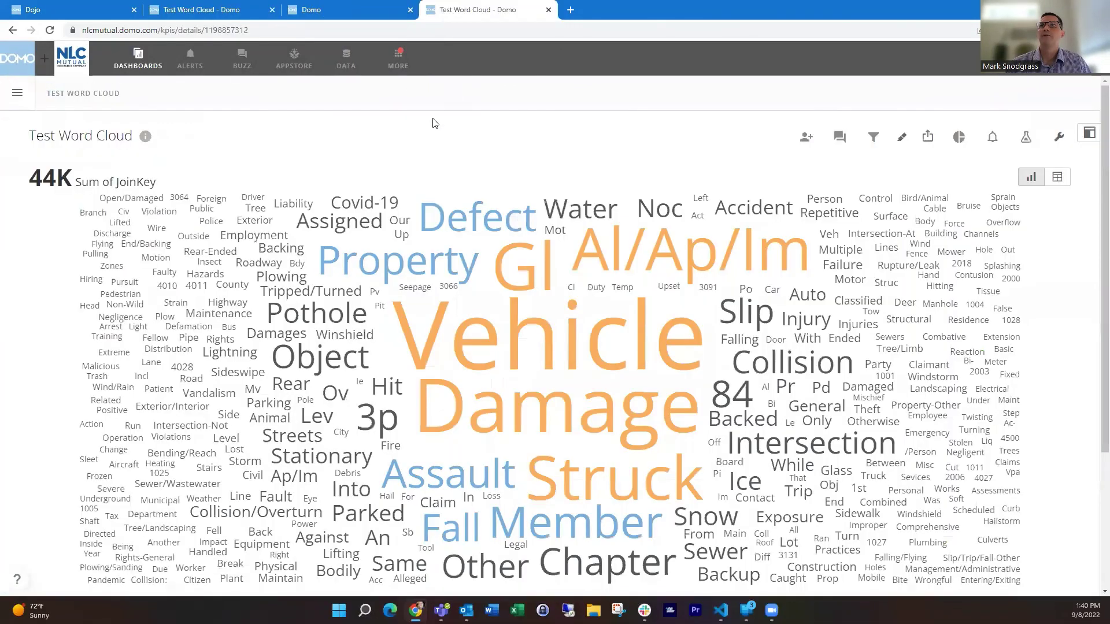